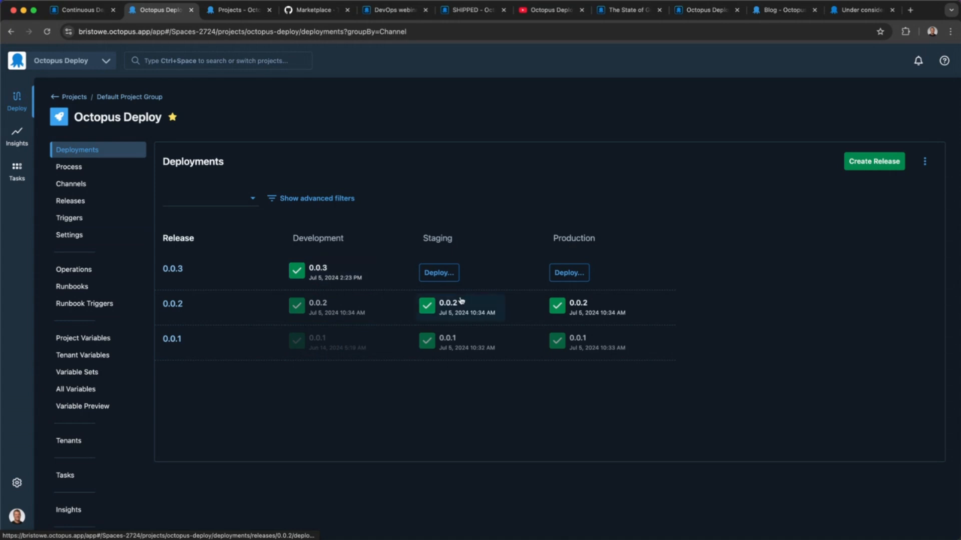
Look over the projects dashboard of the samples instance and return to the Octopus Deploy project's deployments.
{"action": "mouse_move", "coordinate": [600, 314]}
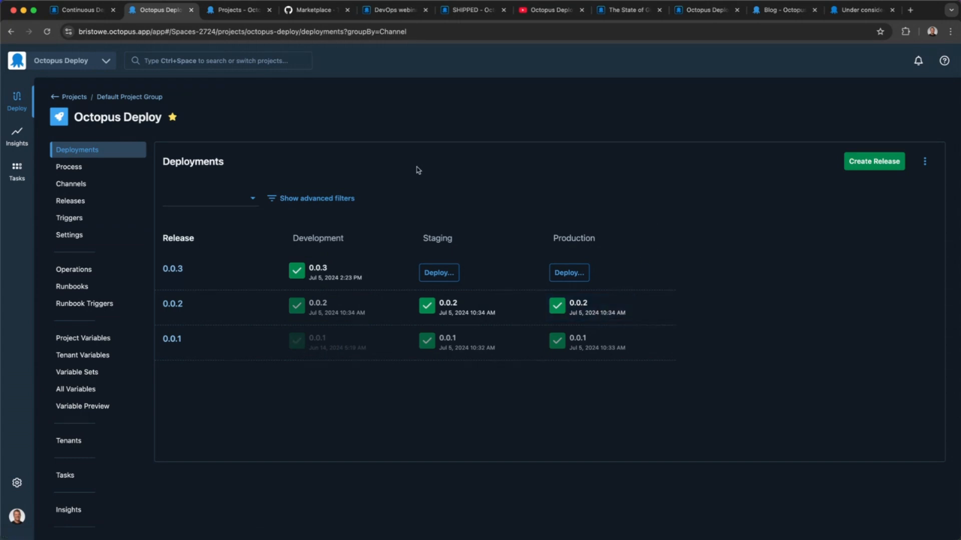
{"action": "left_click", "coordinate": [239, 14]}
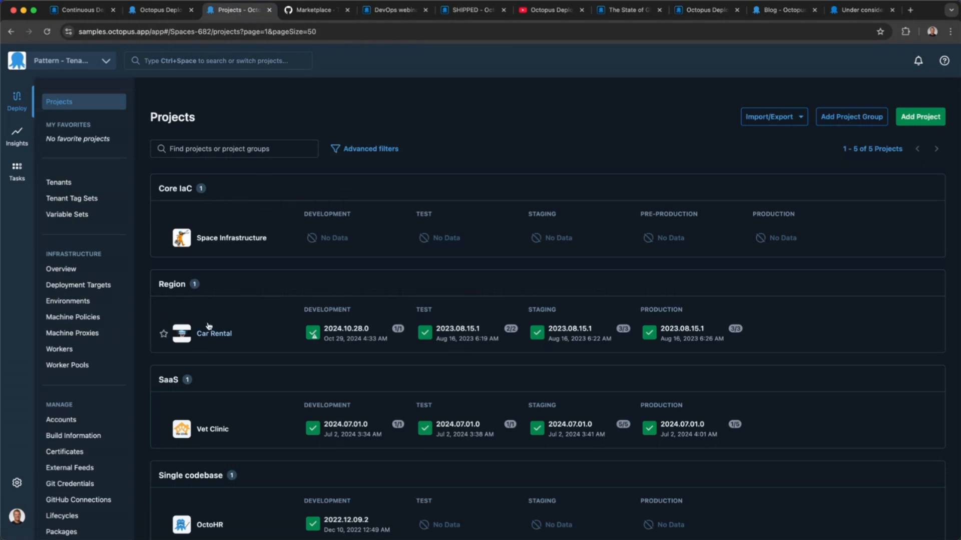
{"action": "scroll", "coordinate": [210, 326], "scroll_direction": "down", "scroll_amount": 5}
{"action": "scroll", "coordinate": [320, 230], "scroll_direction": "up", "scroll_amount": 5}
{"action": "left_click", "coordinate": [159, 15]}
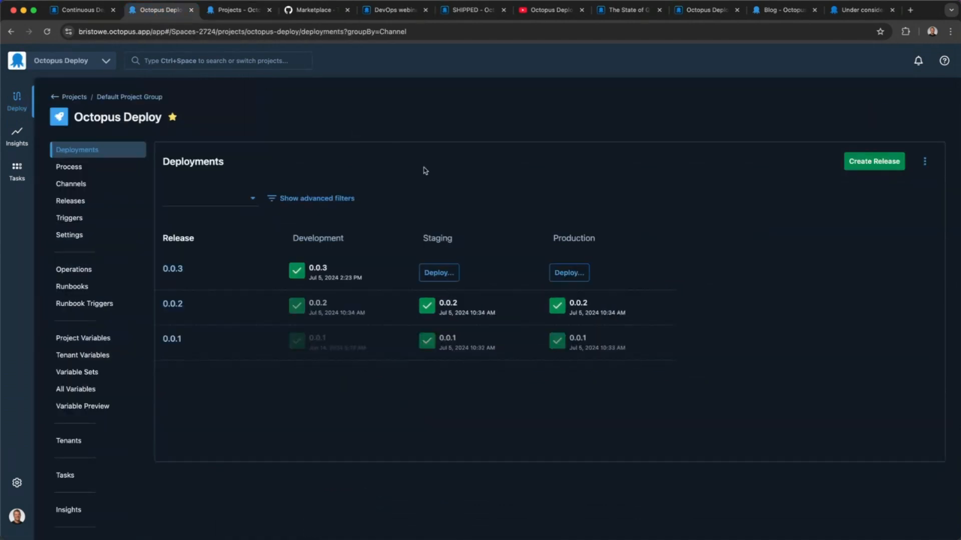
Add a new space named Octopus 101 with the presenter's own user account as space manager, and save it.
{"action": "left_click", "coordinate": [92, 67]}
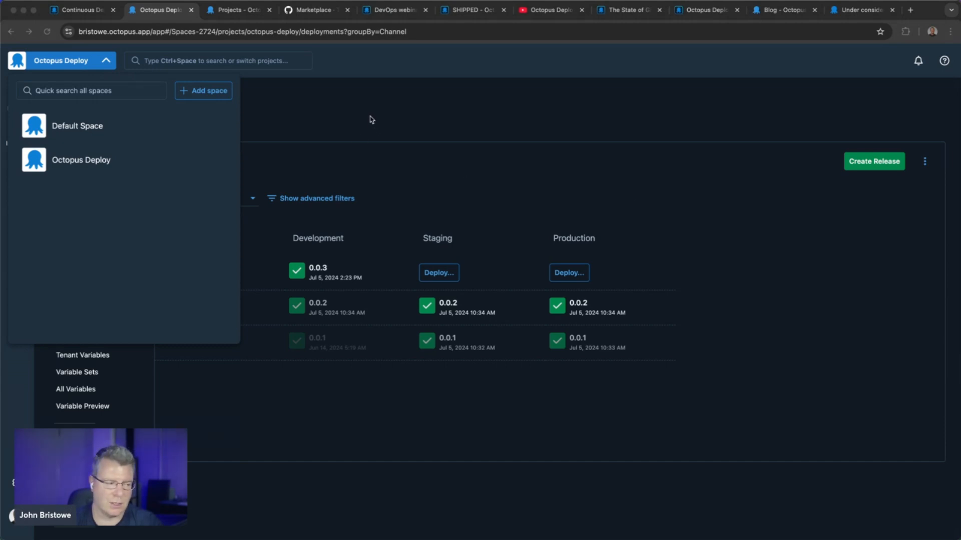
{"action": "left_click", "coordinate": [215, 99]}
{"action": "left_click", "coordinate": [201, 88]}
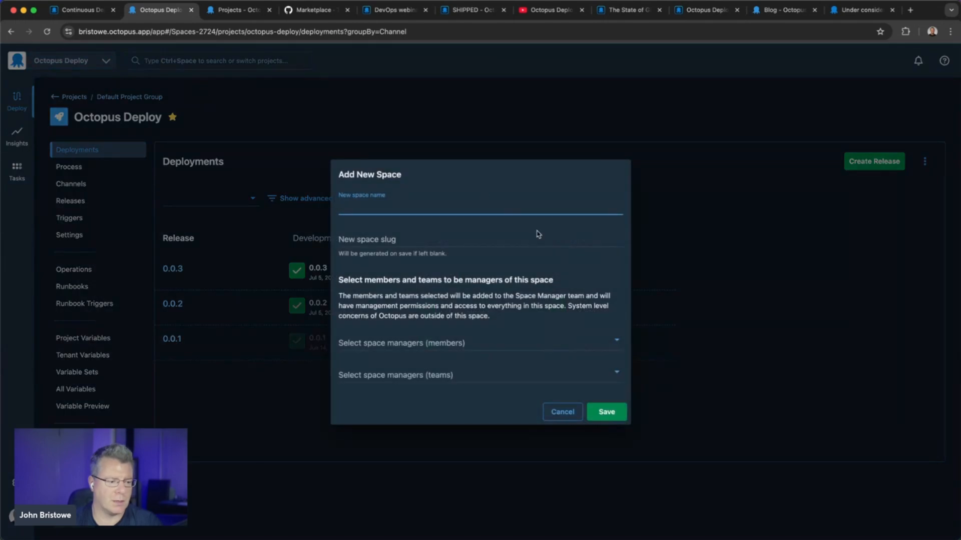
{"action": "type", "text": "Octopus 101"}
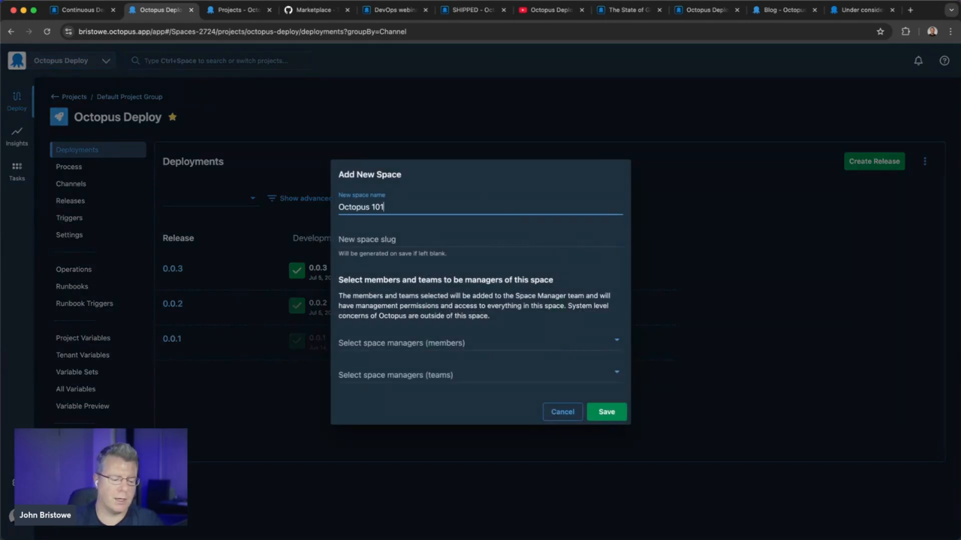
{"action": "left_click", "coordinate": [490, 340]}
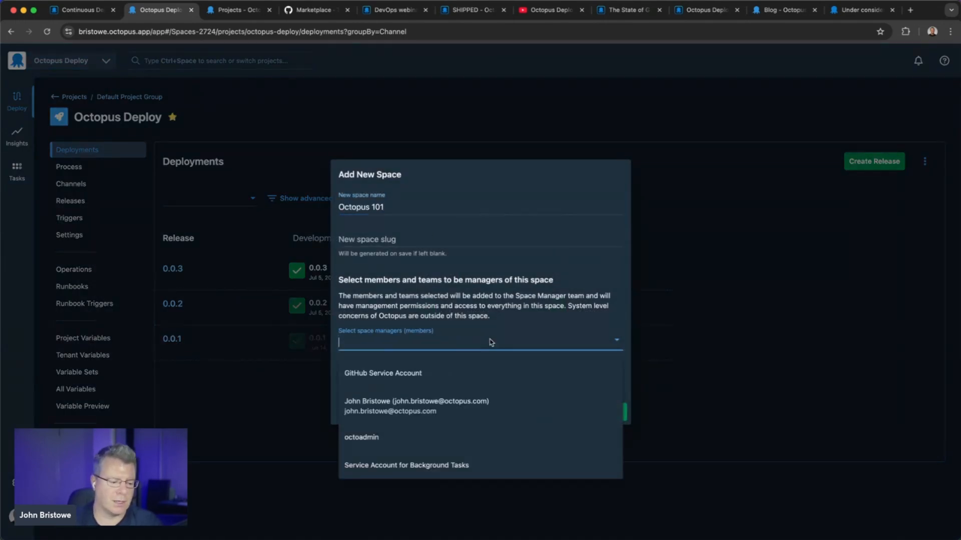
{"action": "left_click", "coordinate": [462, 402]}
{"action": "left_click", "coordinate": [607, 422]}
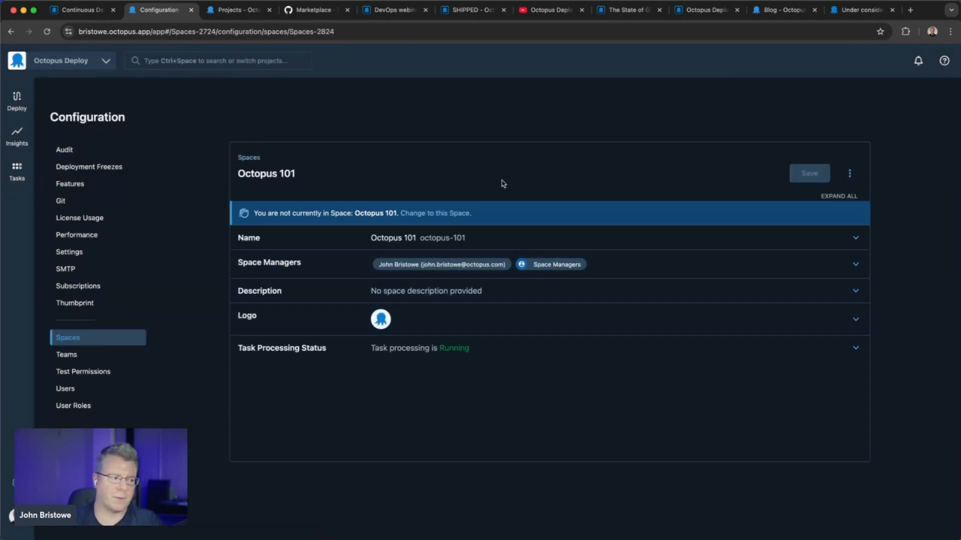
Switch to the Octopus 101 space.
{"action": "left_click", "coordinate": [17, 103]}
{"action": "left_click", "coordinate": [75, 61]}
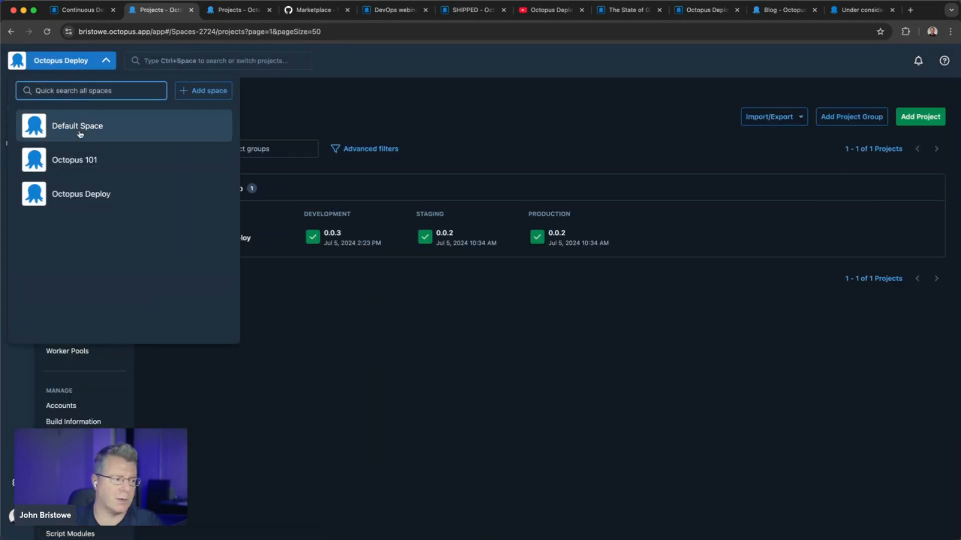
{"action": "left_click", "coordinate": [80, 158]}
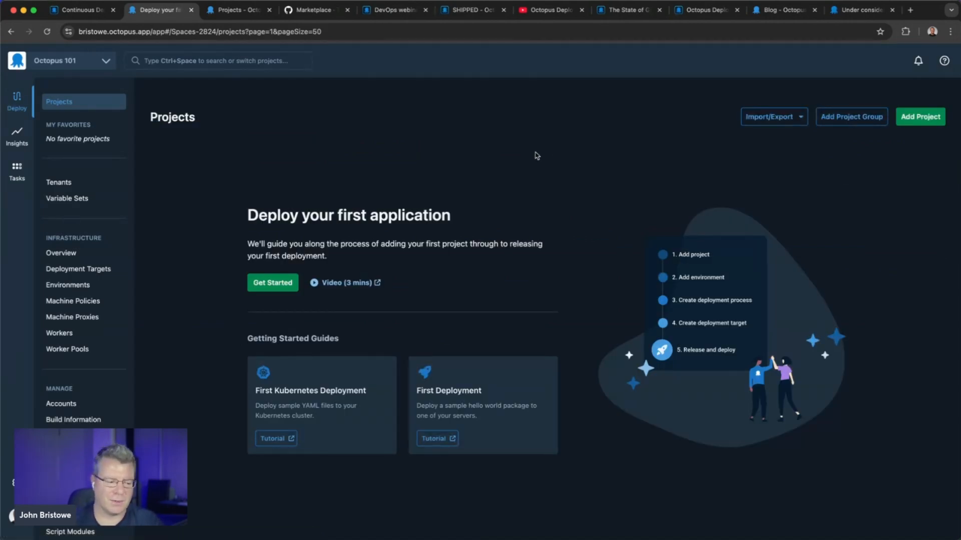
Start the guided setup for the first application, name the new project Hello Octopus, and dismiss the unrelated display manager popup.
{"action": "left_click", "coordinate": [272, 283]}
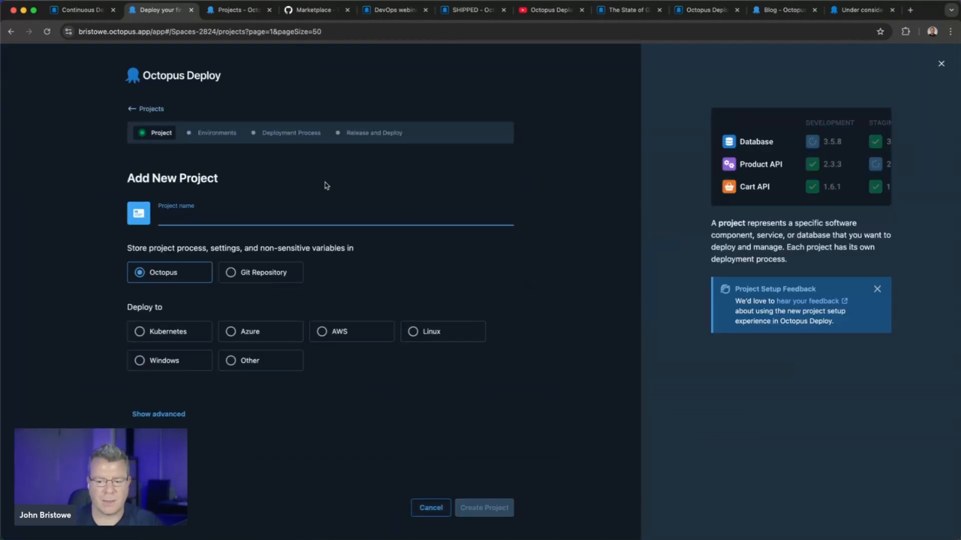
{"action": "type", "text": "H"}
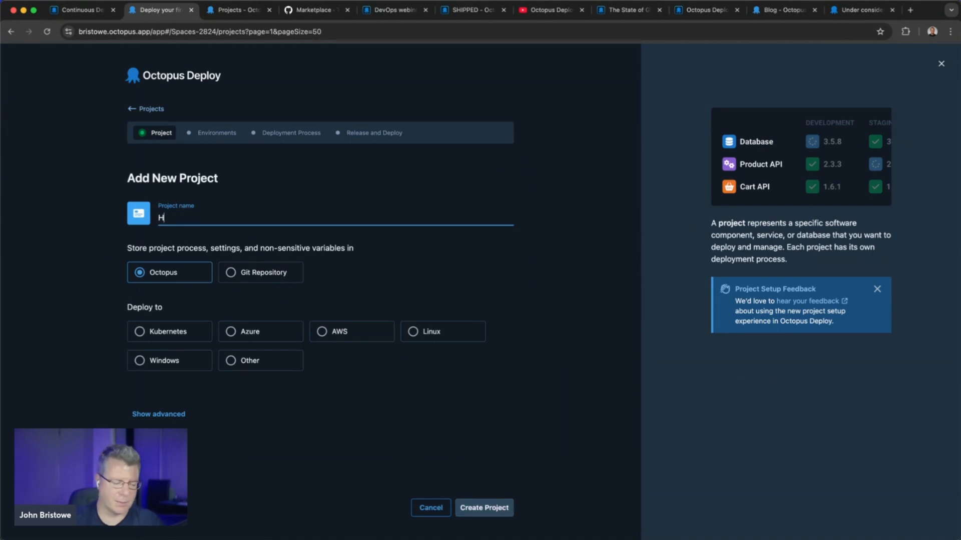
{"action": "type", "text": "ello Octopus"}
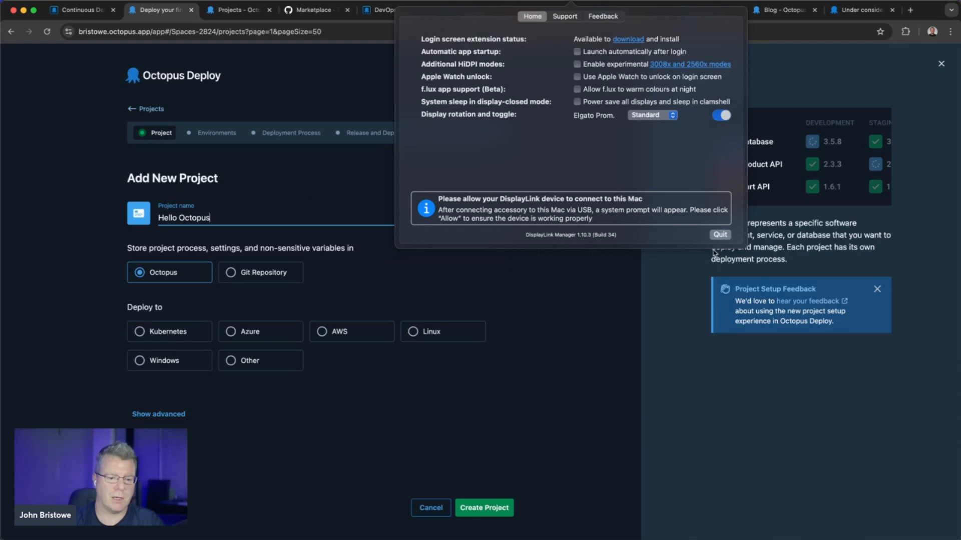
{"action": "left_click", "coordinate": [636, 284]}
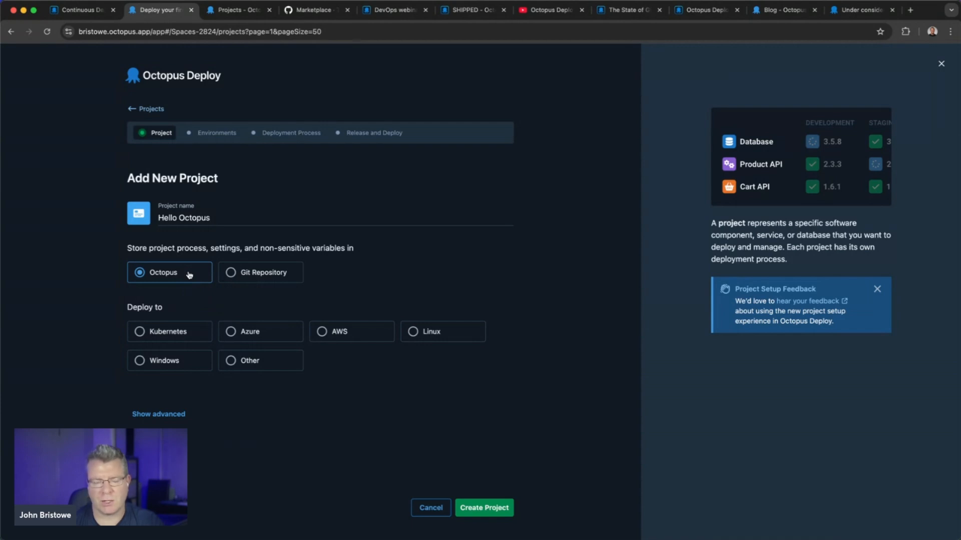
Try the Git Repository storage option, return to Octopus storage, show the advanced settings, and create the Hello Octopus project.
{"action": "left_click", "coordinate": [253, 276]}
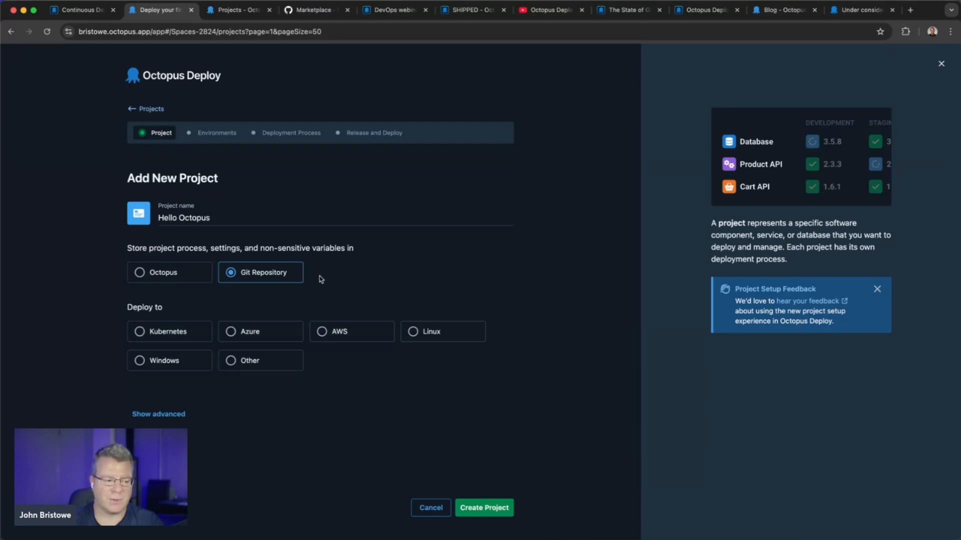
{"action": "left_click", "coordinate": [150, 272]}
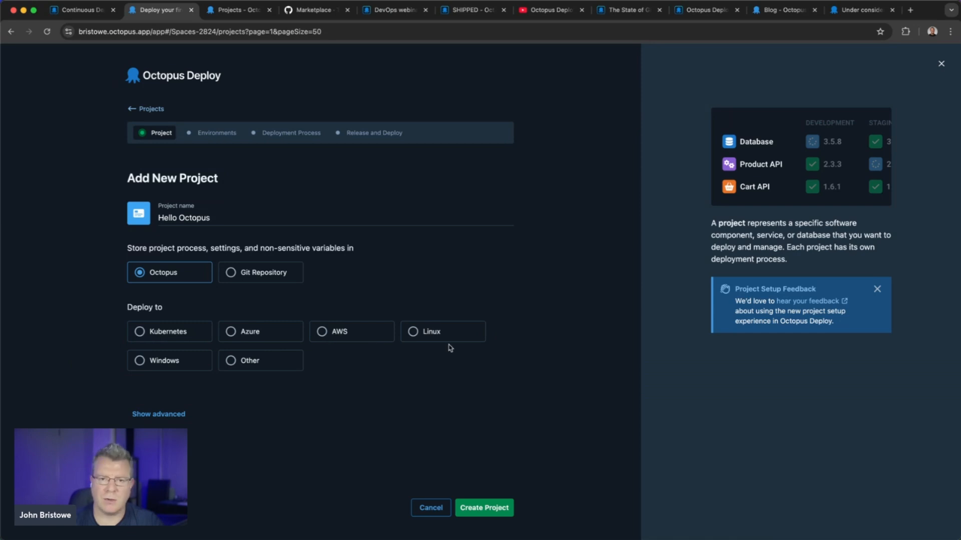
{"action": "left_click", "coordinate": [154, 414]}
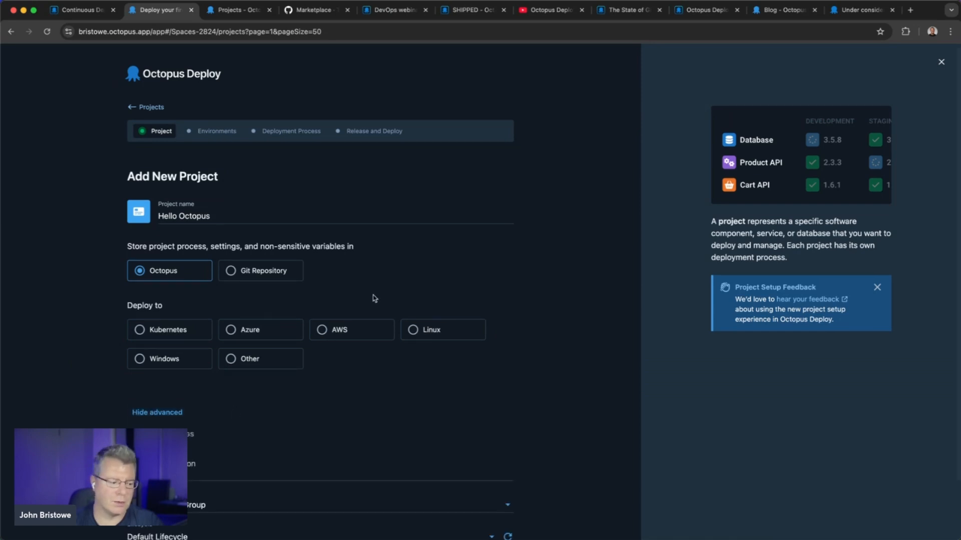
{"action": "scroll", "coordinate": [371, 296], "scroll_direction": "down", "scroll_amount": 2}
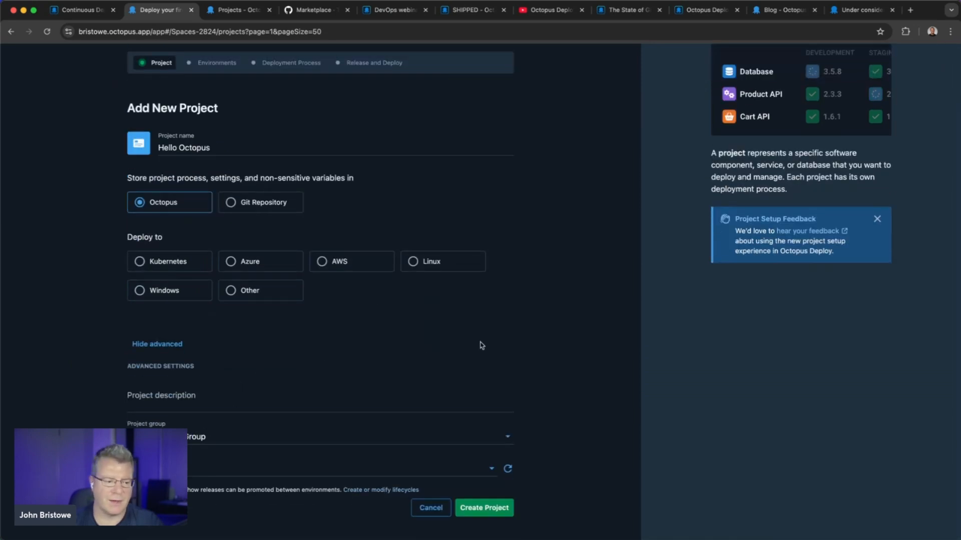
{"action": "left_click", "coordinate": [492, 515]}
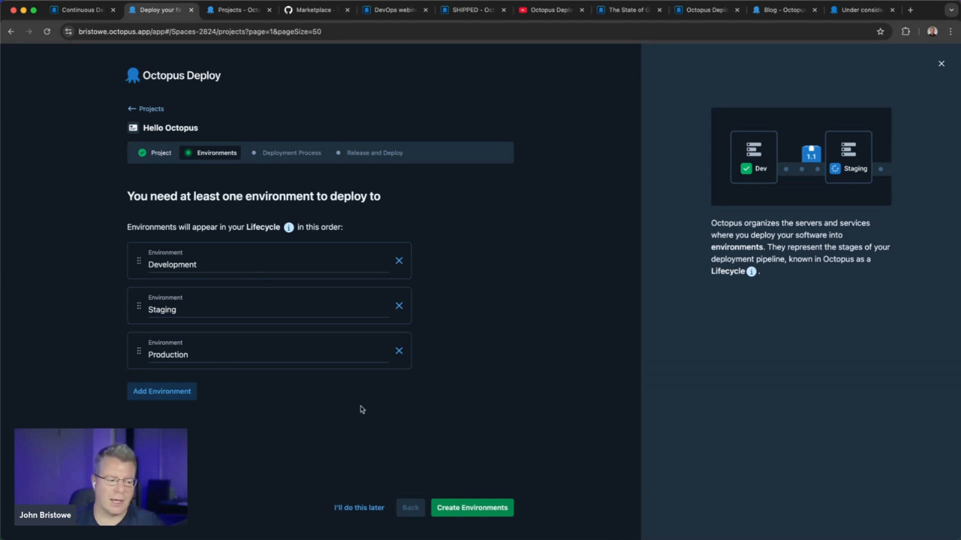
Create the suggested Development, Staging and Production environments and dismiss the project welcome message.
{"action": "left_click", "coordinate": [469, 511]}
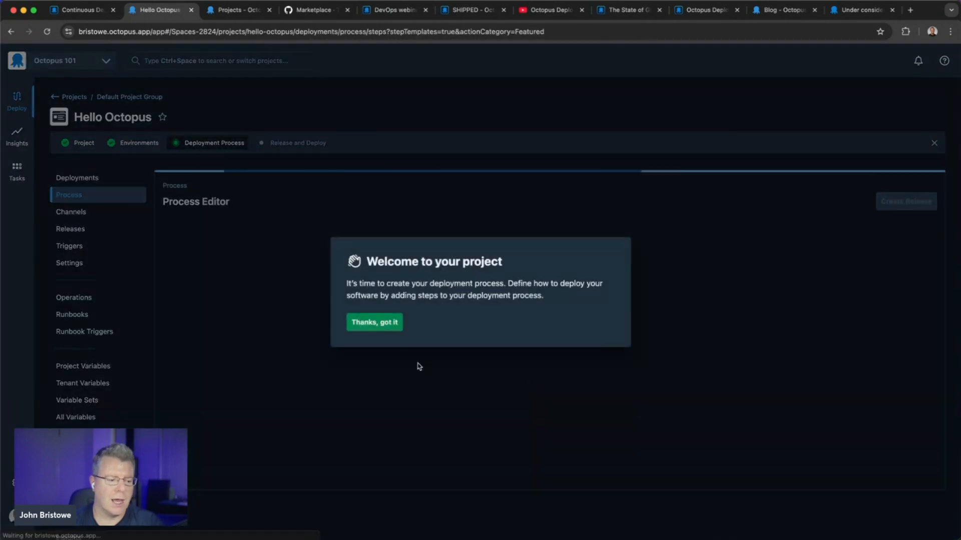
{"action": "left_click", "coordinate": [376, 323]}
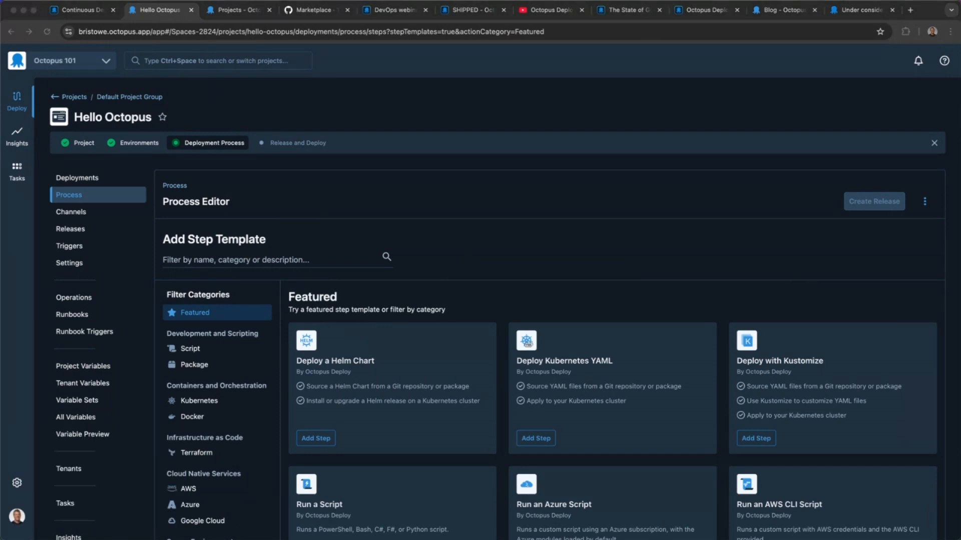
Browse the Kubernetes, Docker and Terraform step template categories and return to the featured templates.
{"action": "left_click", "coordinate": [547, 262]}
{"action": "scroll", "coordinate": [547, 262], "scroll_direction": "down", "scroll_amount": 4}
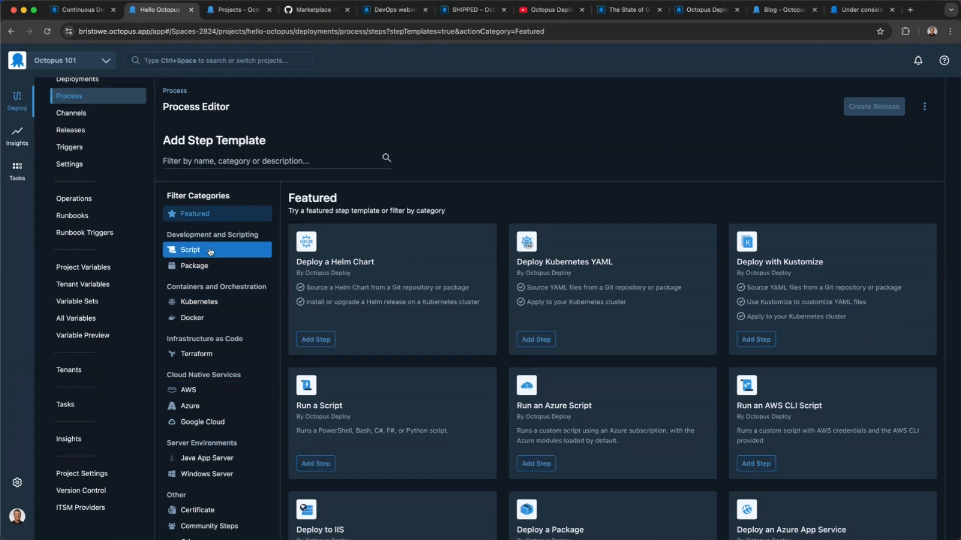
{"action": "left_click", "coordinate": [231, 304]}
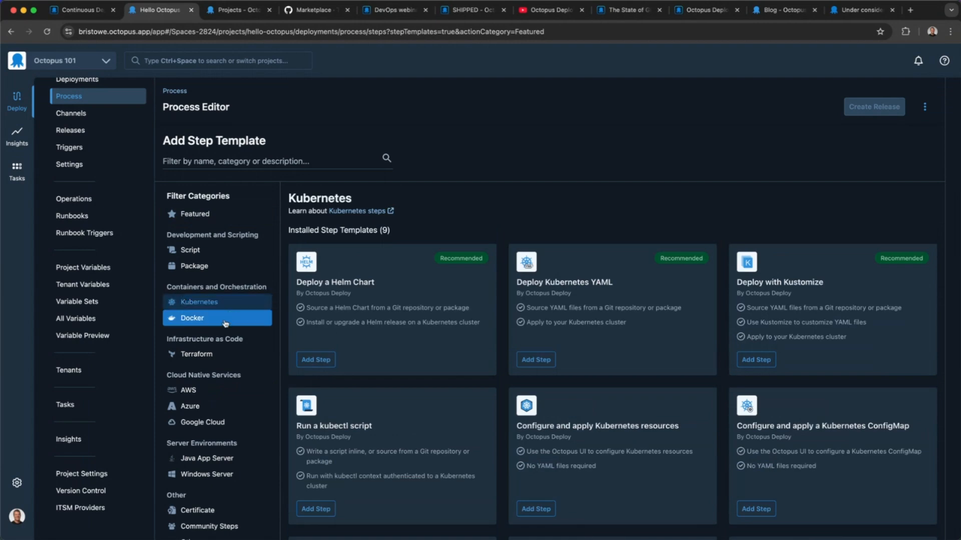
{"action": "left_click", "coordinate": [224, 323]}
{"action": "left_click", "coordinate": [226, 354]}
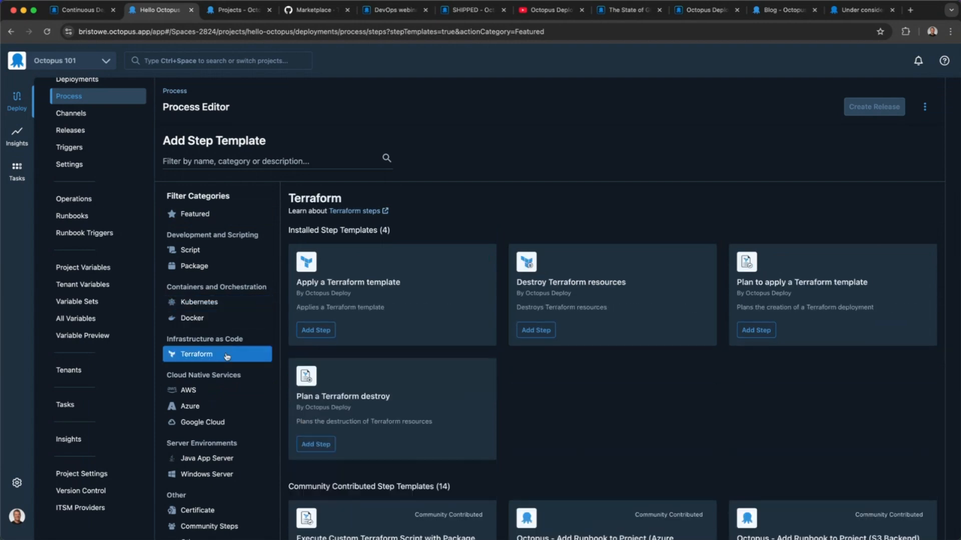
{"action": "left_click", "coordinate": [214, 218]}
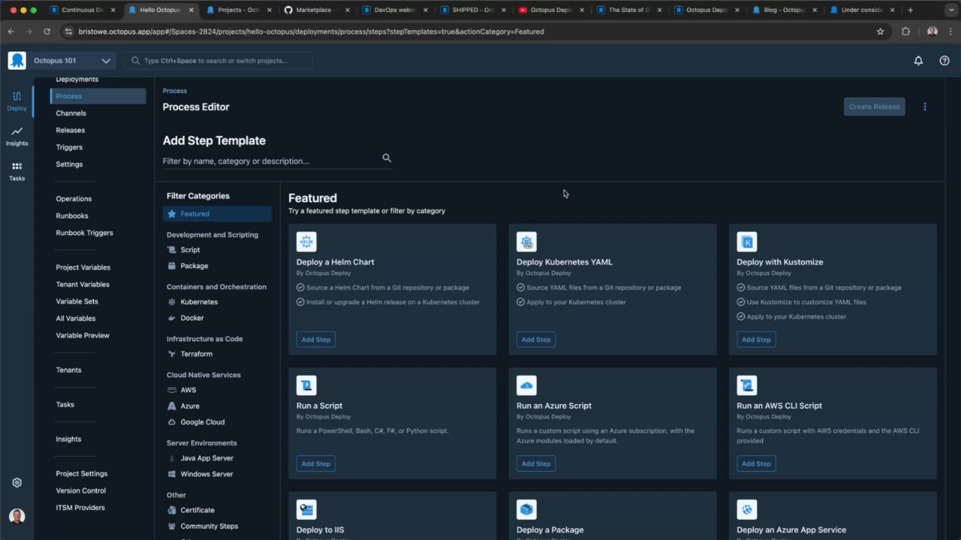
Add a Run a Script step from the Script category to the deployment process.
{"action": "left_click", "coordinate": [213, 252]}
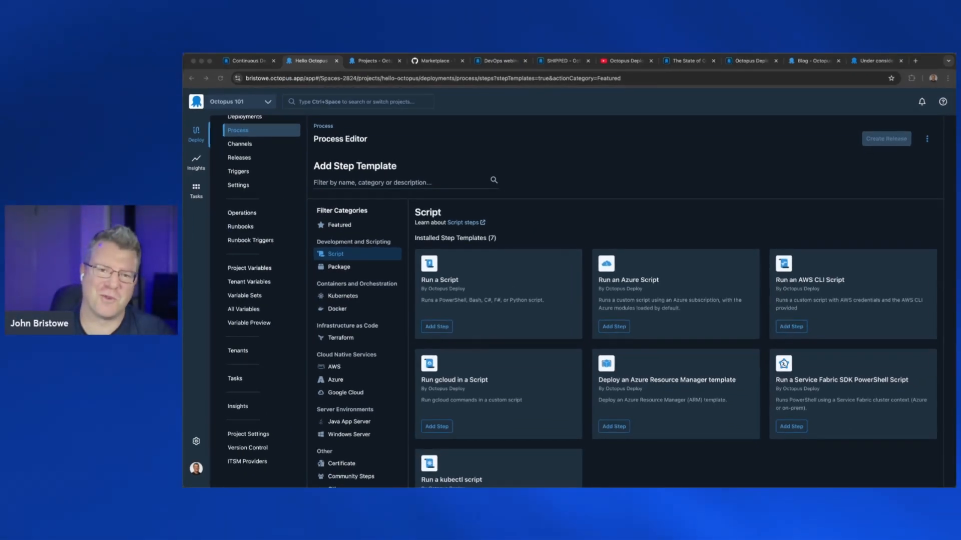
{"action": "left_click", "coordinate": [443, 313]}
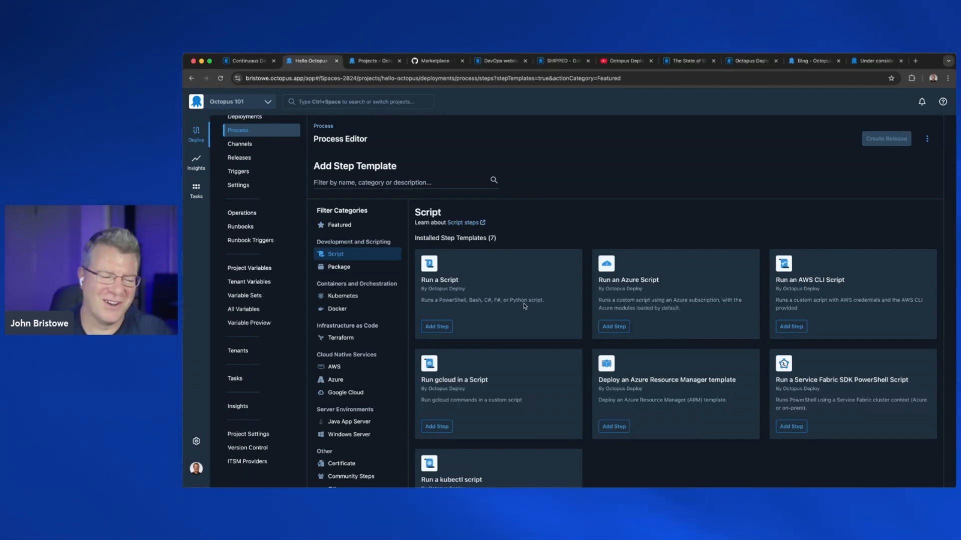
{"action": "left_click", "coordinate": [436, 328]}
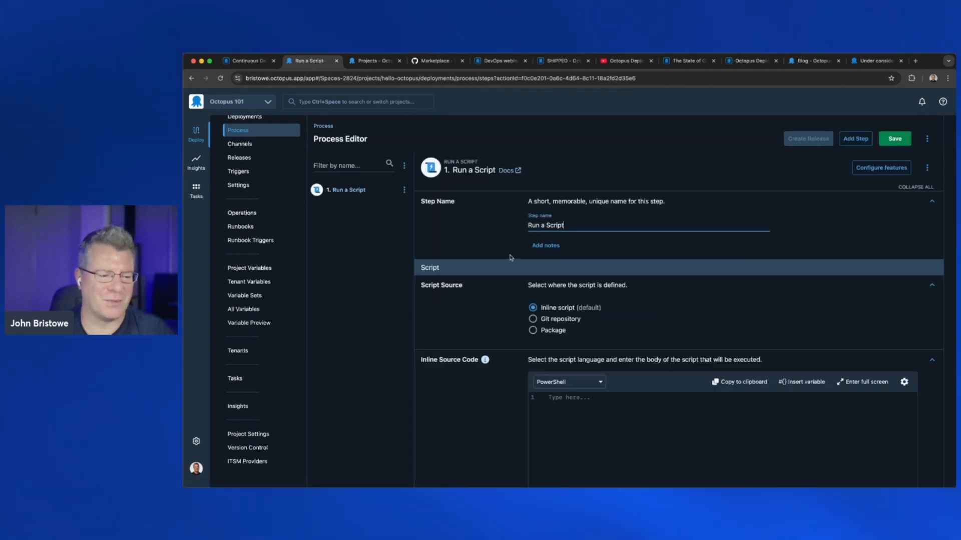
Collapse all sections of the Run a Script step and review its script and condition settings.
{"action": "left_click", "coordinate": [908, 187]}
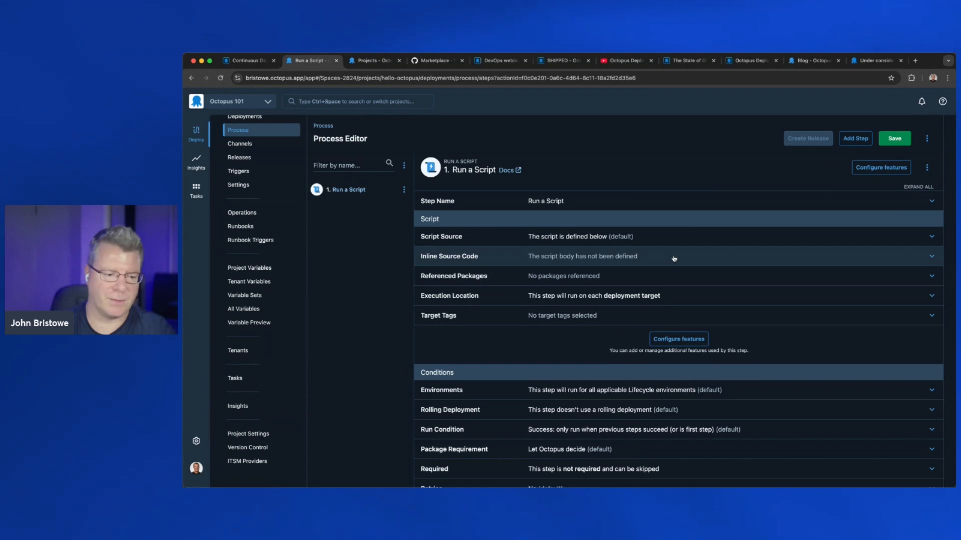
{"action": "scroll", "coordinate": [689, 271], "scroll_direction": "down", "scroll_amount": 1}
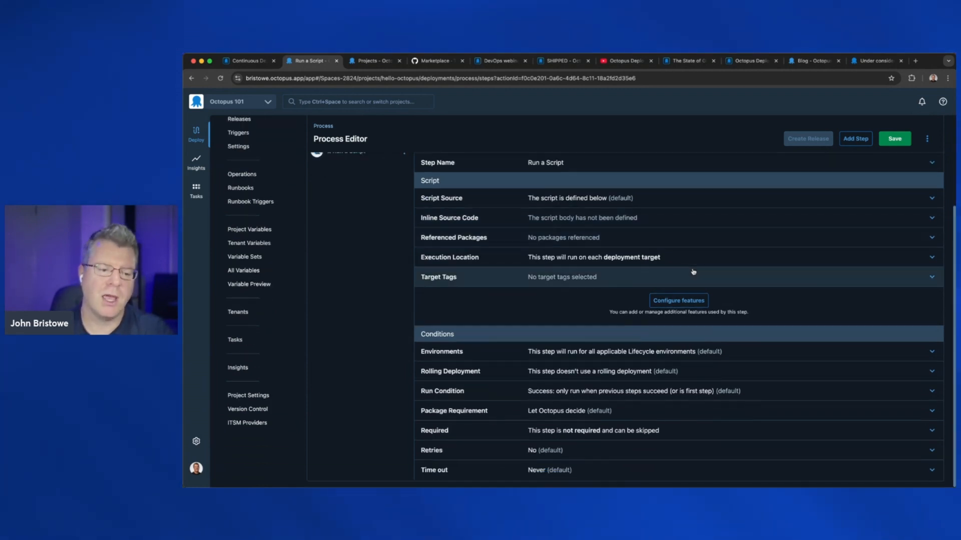
{"action": "scroll", "coordinate": [689, 266], "scroll_direction": "up", "scroll_amount": 1}
{"action": "scroll", "coordinate": [688, 260], "scroll_direction": "up", "scroll_amount": 2}
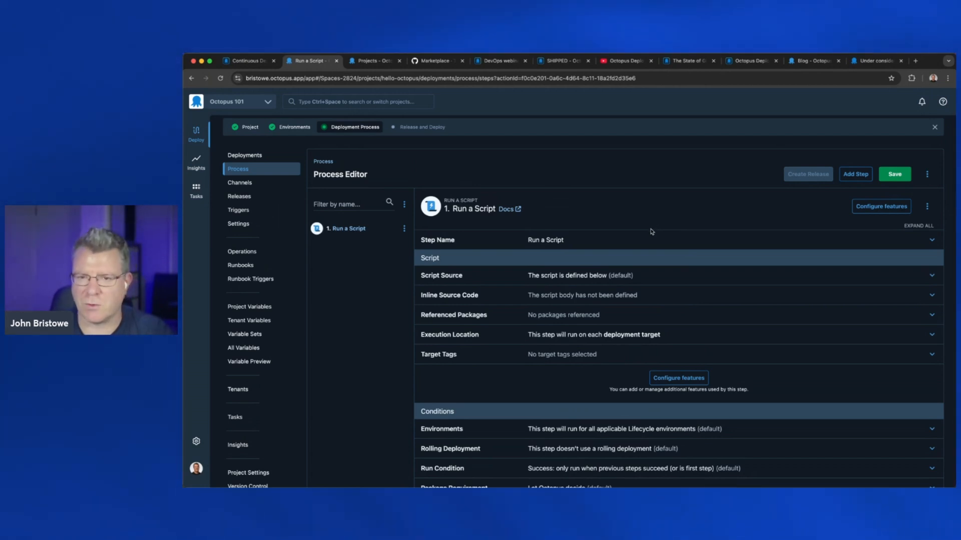
{"action": "scroll", "coordinate": [725, 311], "scroll_direction": "down", "scroll_amount": 2}
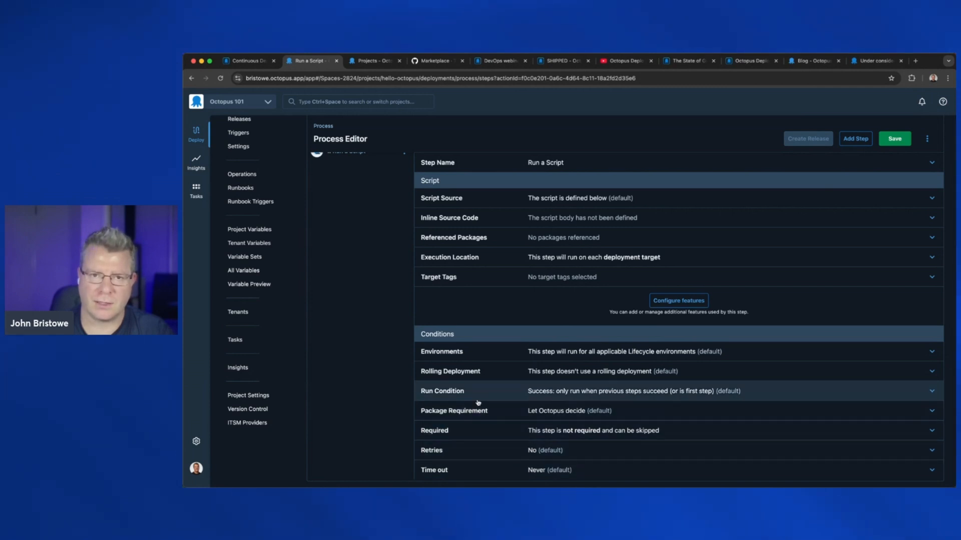
Try limiting the Run a Script step to specific environments, and return it to running for any environment.
{"action": "left_click", "coordinate": [476, 356]}
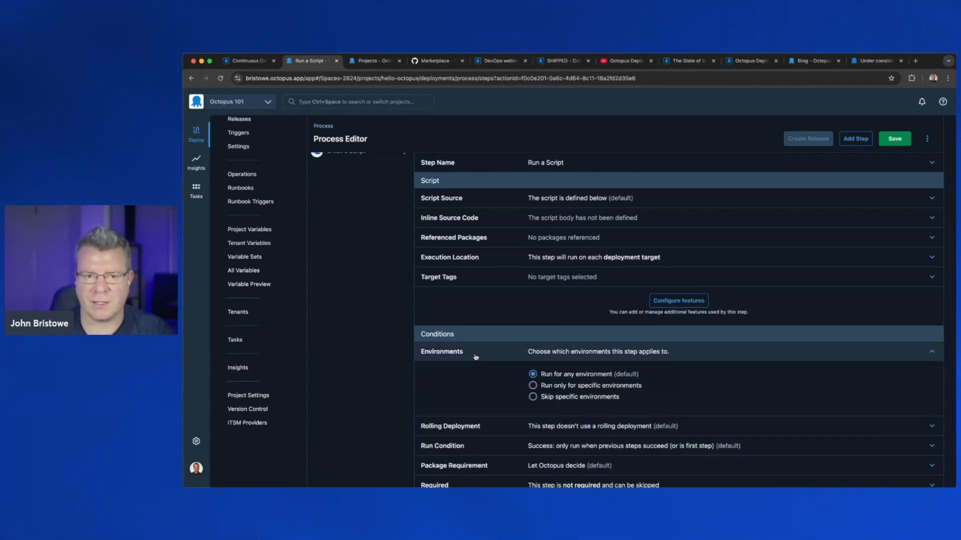
{"action": "left_click", "coordinate": [538, 387]}
{"action": "left_click", "coordinate": [611, 406]}
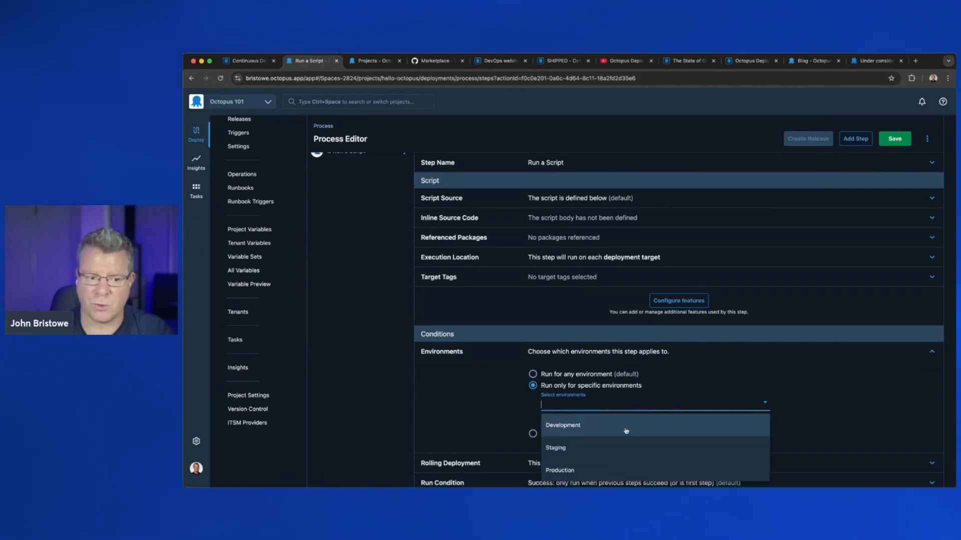
{"action": "left_click", "coordinate": [533, 374]}
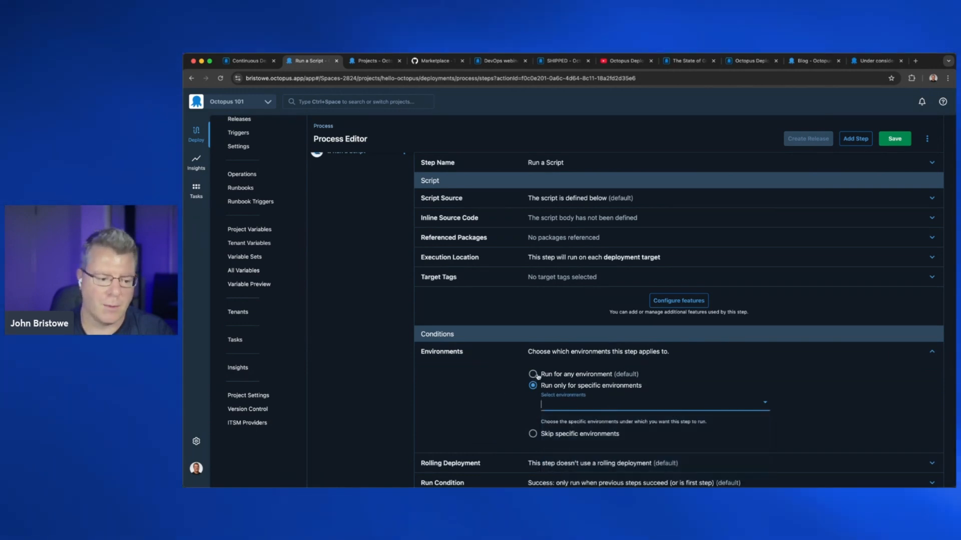
Review the Run Condition and Retries options in the conditions of the Run a Script step.
{"action": "scroll", "coordinate": [488, 386], "scroll_direction": "down", "scroll_amount": 2}
{"action": "left_click", "coordinate": [488, 398]}
{"action": "scroll", "coordinate": [520, 401], "scroll_direction": "down", "scroll_amount": 2}
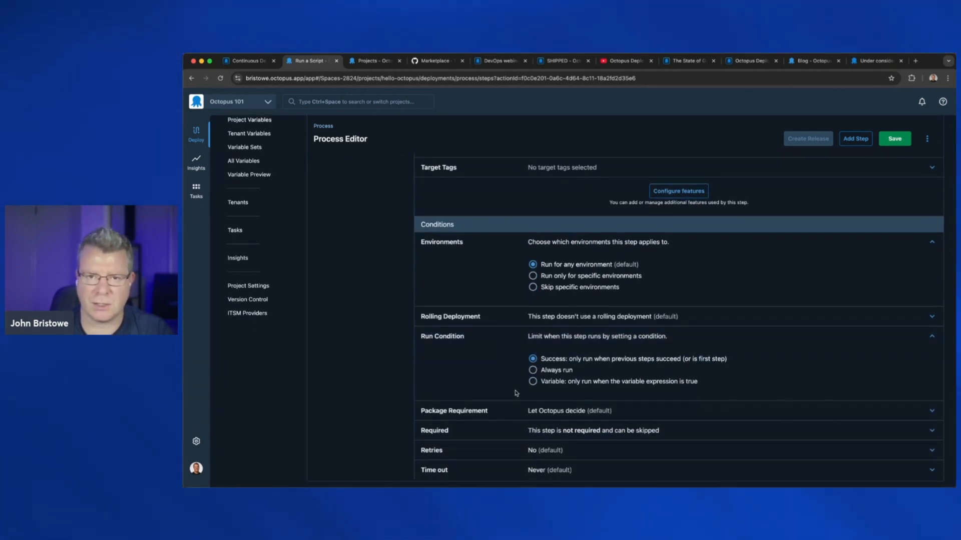
{"action": "left_click", "coordinate": [501, 337]}
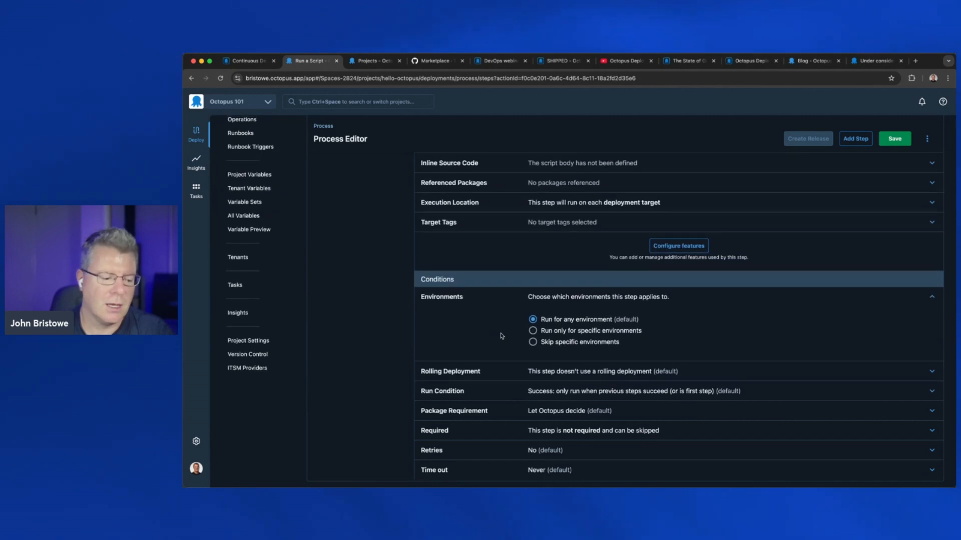
{"action": "left_click", "coordinate": [499, 451]}
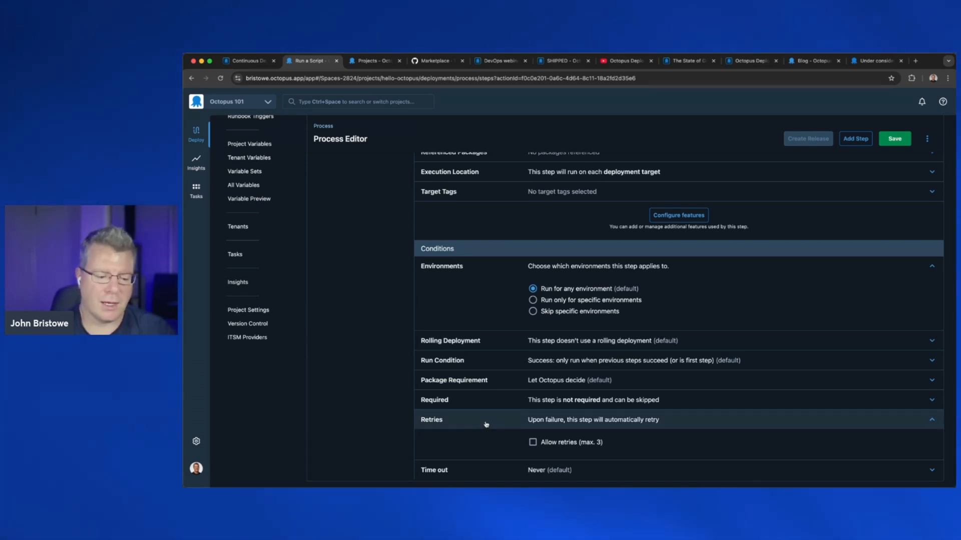
{"action": "scroll", "coordinate": [486, 421], "scroll_direction": "up", "scroll_amount": 6}
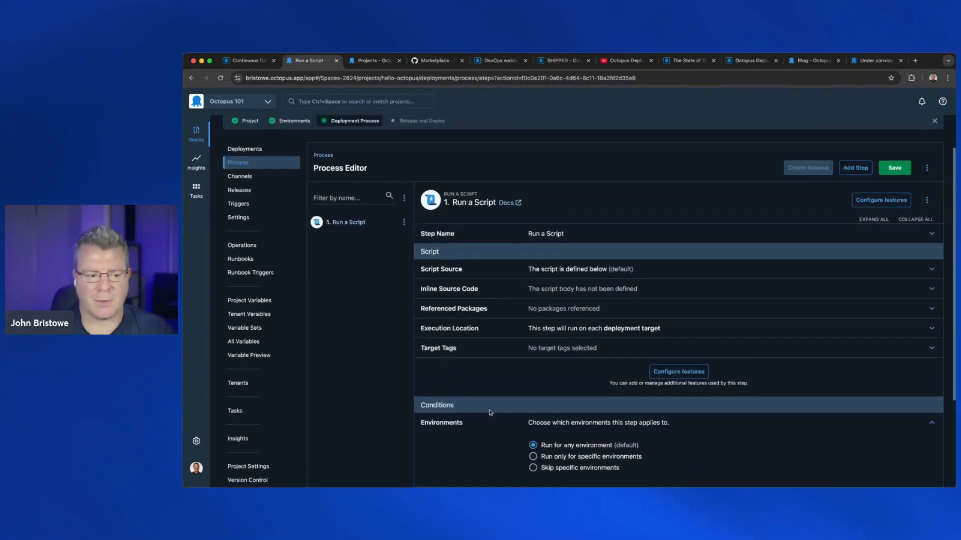
{"action": "scroll", "coordinate": [490, 413], "scroll_direction": "up", "scroll_amount": 2}
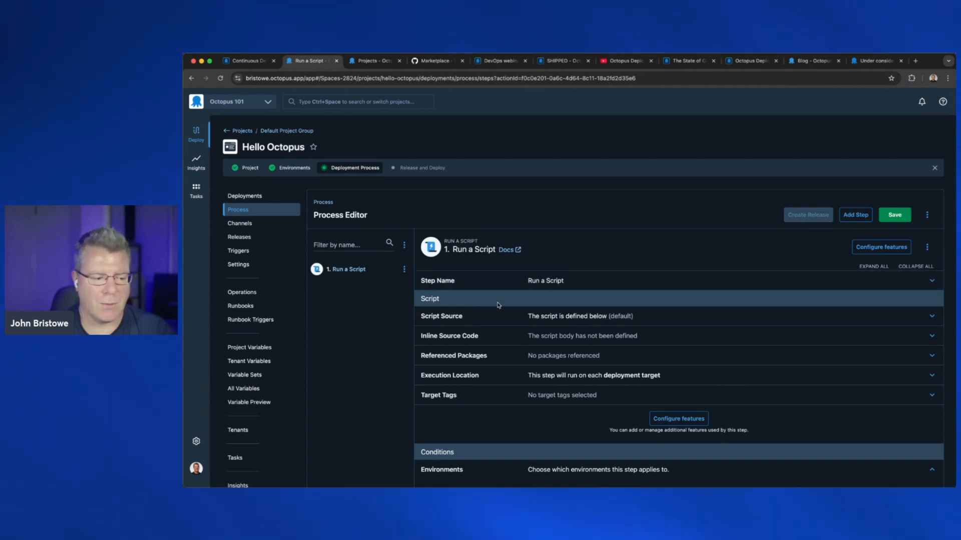
Expand the Script Source and Inline Source Code sections and check the script languages available for the inline script.
{"action": "left_click", "coordinate": [497, 321]}
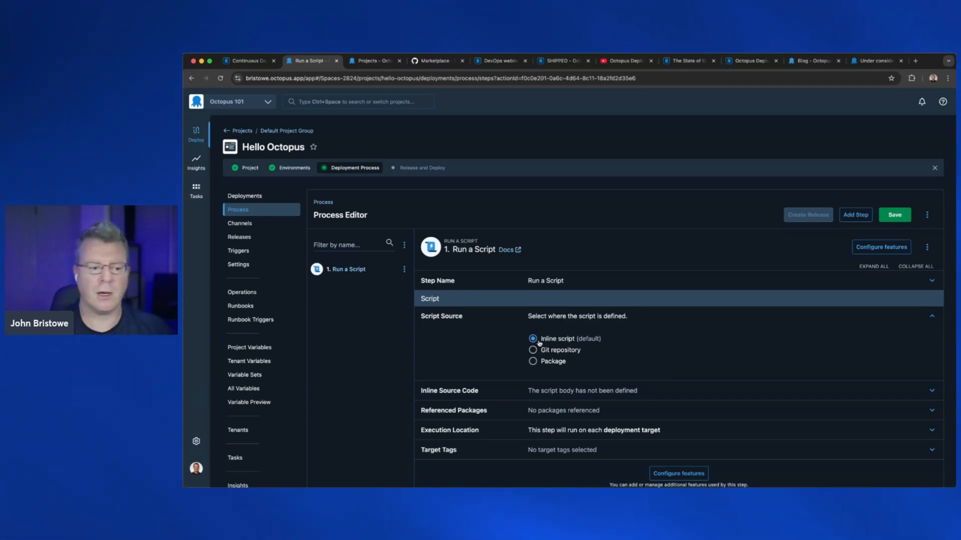
{"action": "left_click", "coordinate": [510, 391]}
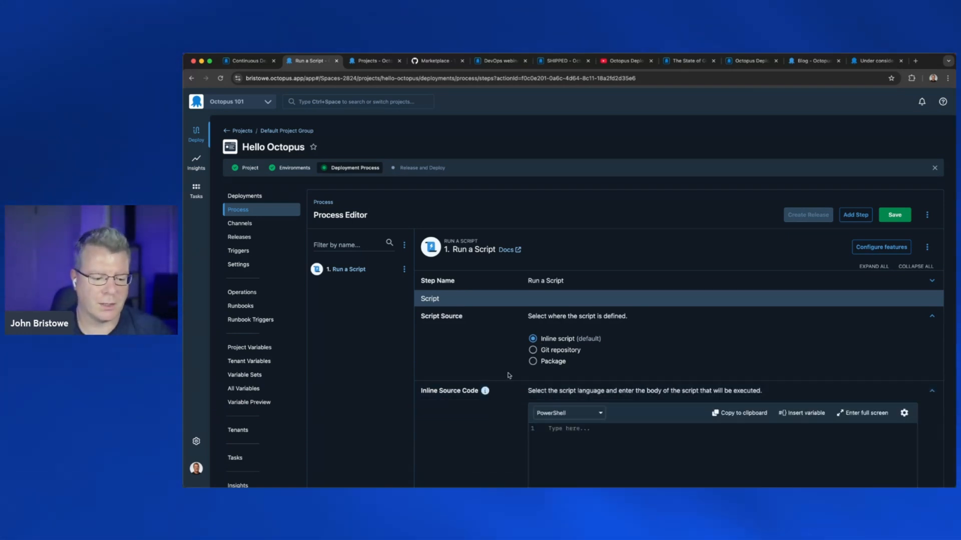
{"action": "scroll", "coordinate": [509, 375], "scroll_direction": "down", "scroll_amount": 3}
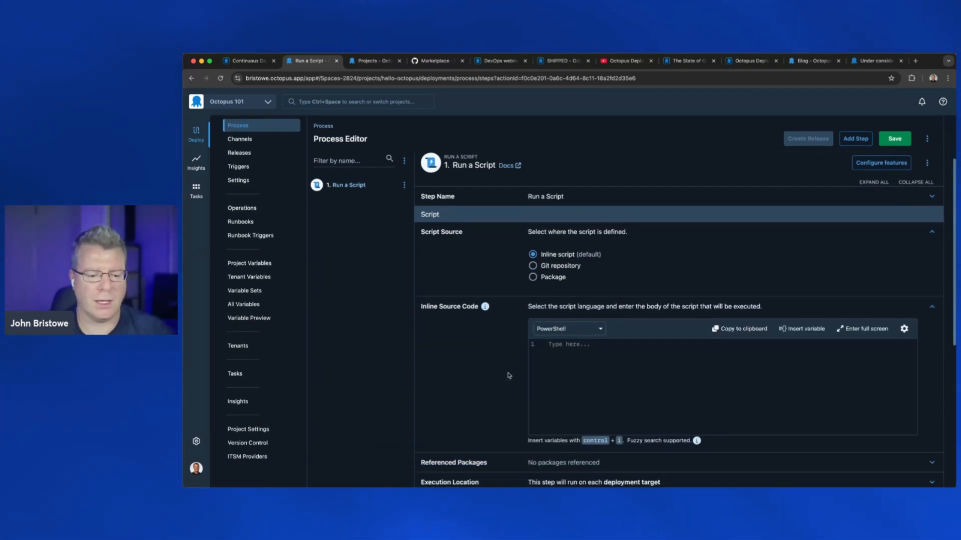
{"action": "left_click", "coordinate": [569, 331]}
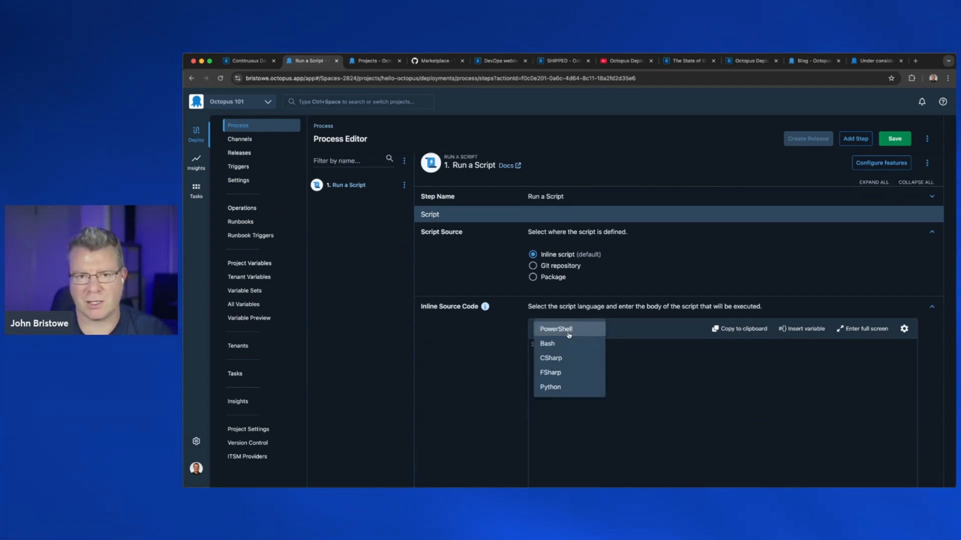
{"action": "left_click", "coordinate": [711, 333]}
Browse the Octopus variables that can be inserted into the inline script, and close the list without choosing one.
{"action": "left_click", "coordinate": [811, 330]}
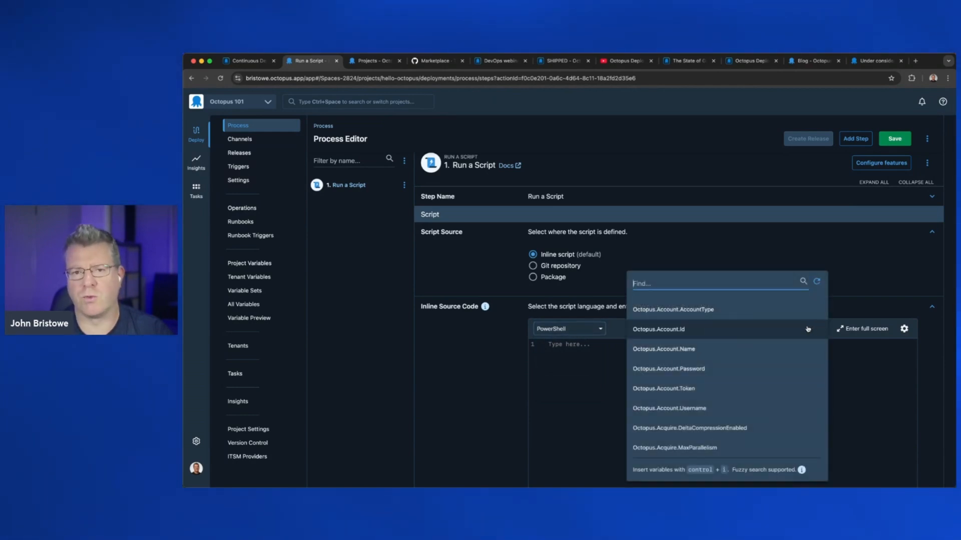
{"action": "key", "text": "super+Tab"}
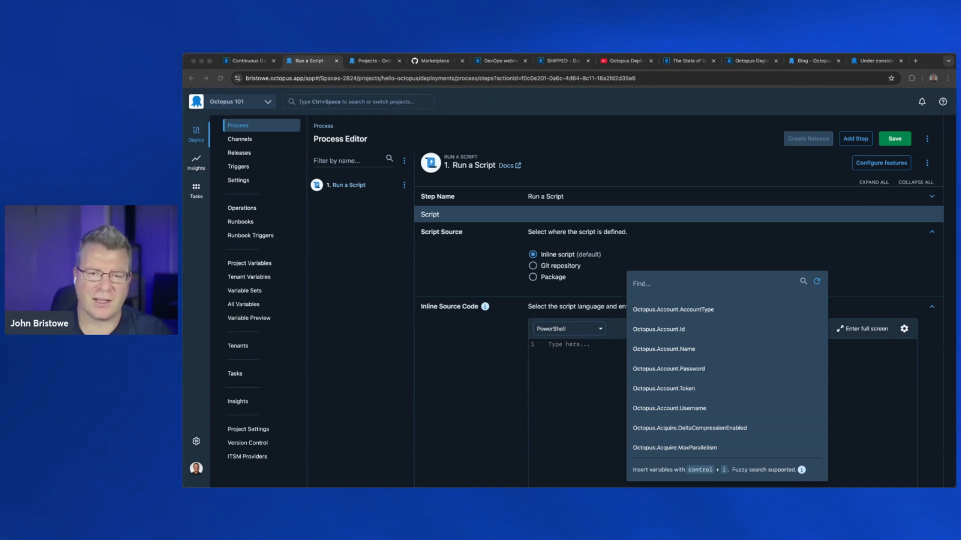
{"action": "scroll", "coordinate": [746, 370], "scroll_direction": "down", "scroll_amount": 10}
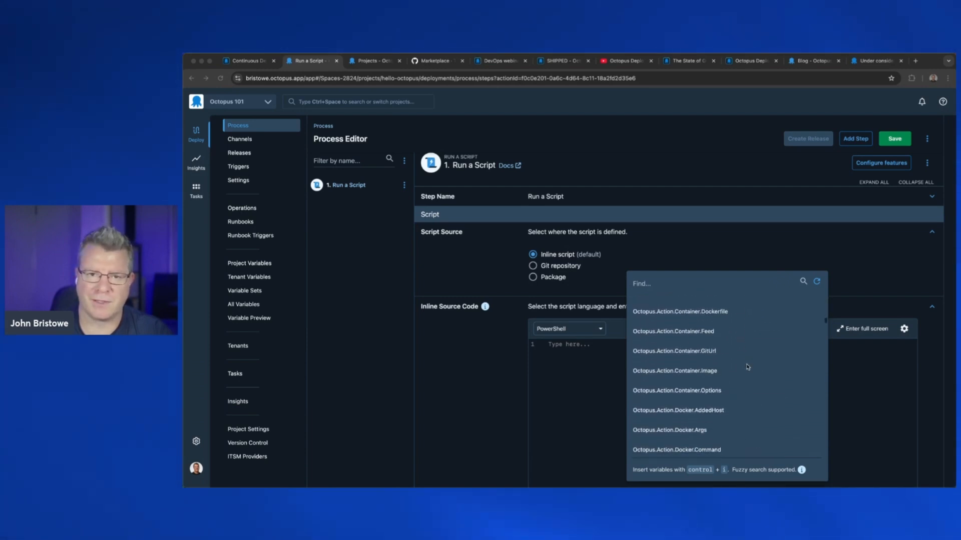
{"action": "scroll", "coordinate": [746, 371], "scroll_direction": "down", "scroll_amount": 10}
{"action": "scroll", "coordinate": [747, 367], "scroll_direction": "down", "scroll_amount": 5}
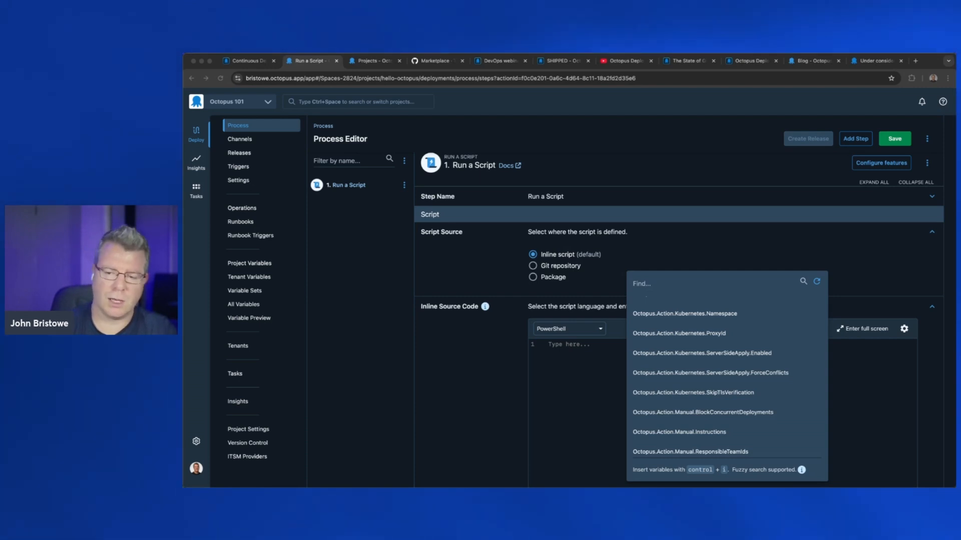
{"action": "left_click", "coordinate": [889, 224]}
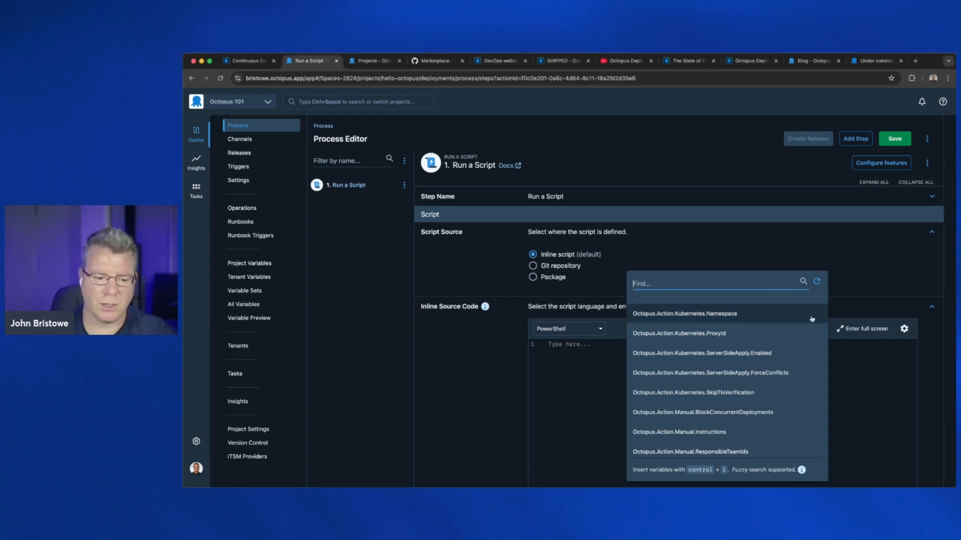
{"action": "key", "text": "Escape"}
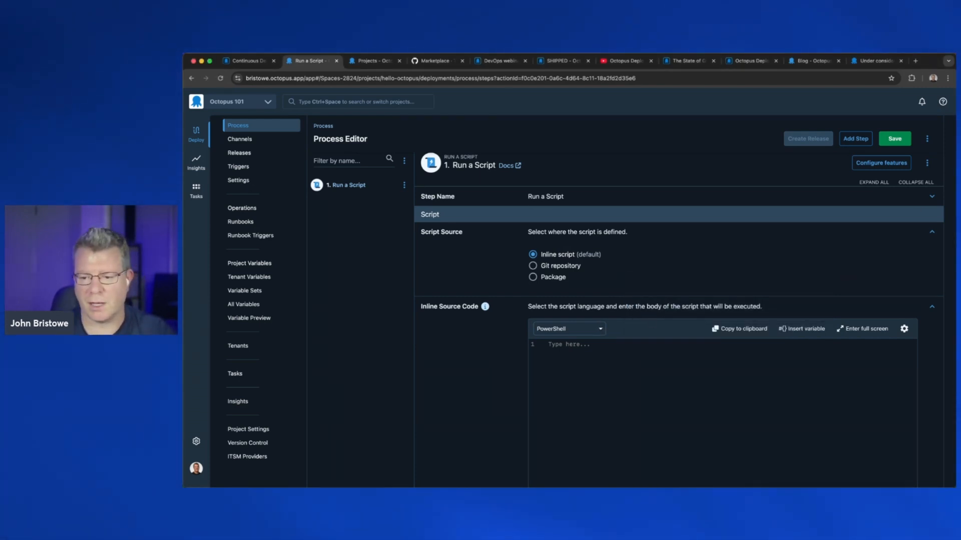
Enter the PowerShell line Write-Output "Hello, Octopus" as the inline source code.
{"action": "key", "text": "super+Tab"}
{"action": "left_click", "coordinate": [751, 381]}
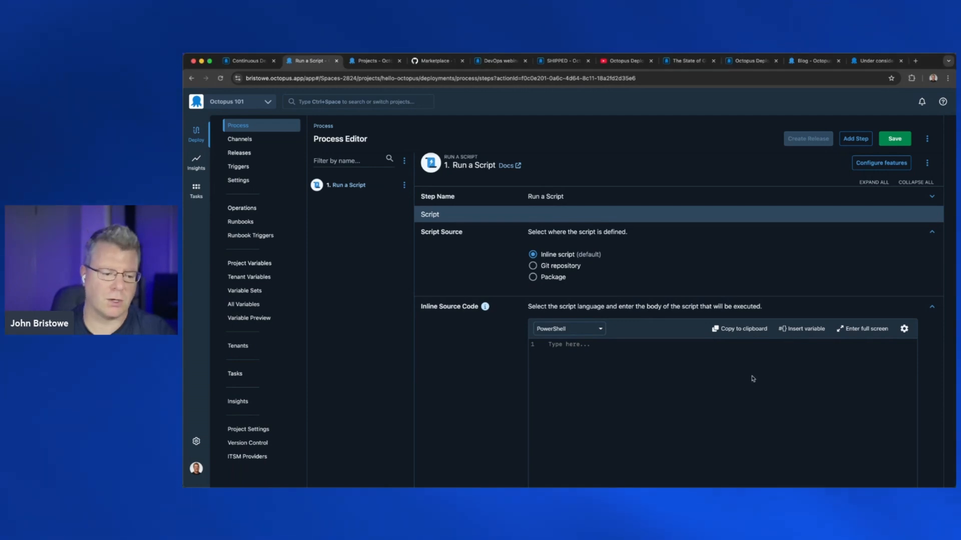
{"action": "left_click", "coordinate": [690, 361]}
{"action": "type", "text": "Write-"}
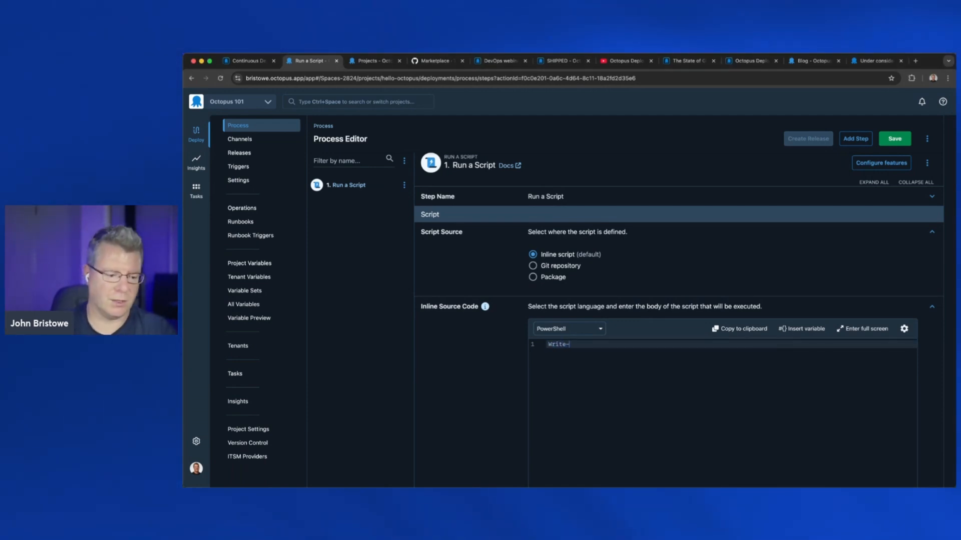
{"action": "type", "text": "Output \"H"}
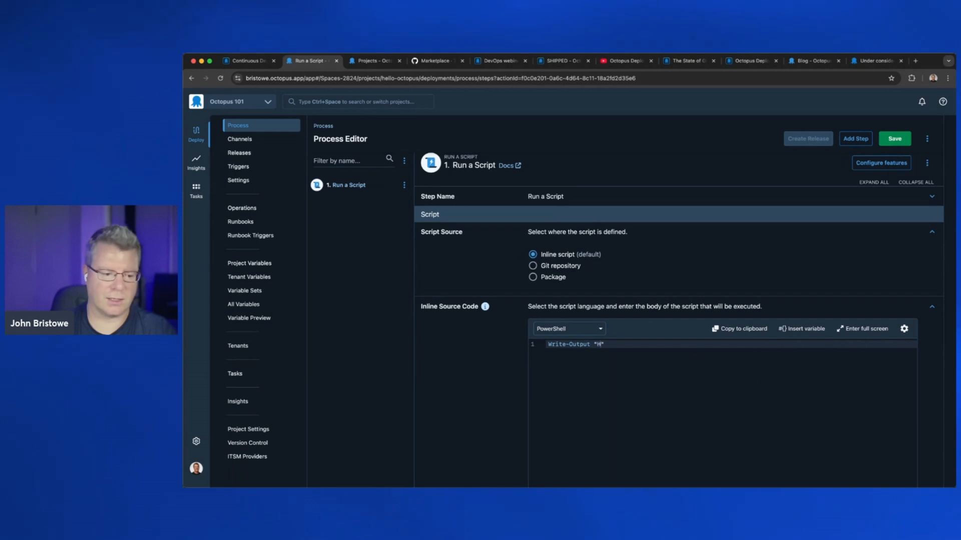
{"action": "type", "text": "ello, Octopus"}
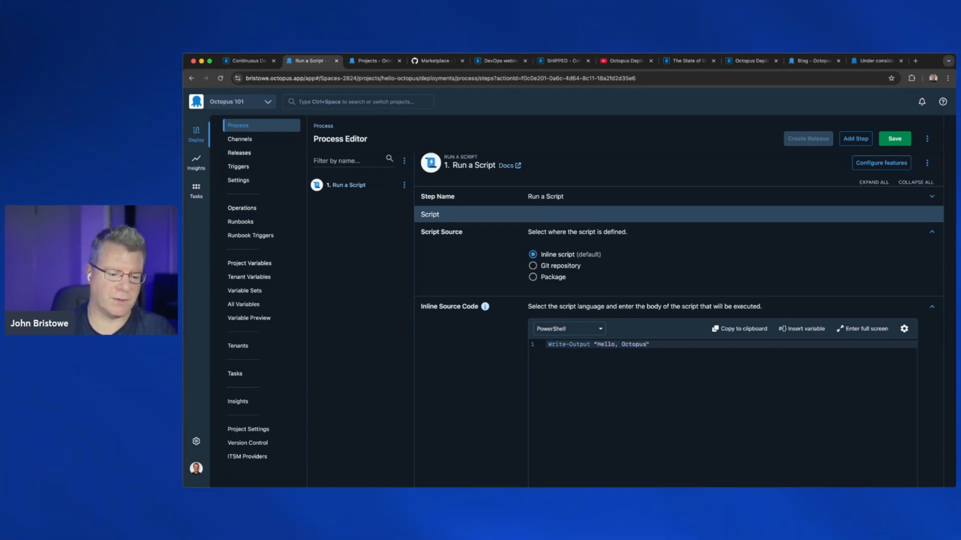
Collapse all sections of the Run a Script step and try to save the deployment process.
{"action": "scroll", "coordinate": [777, 287], "scroll_direction": "down", "scroll_amount": 5}
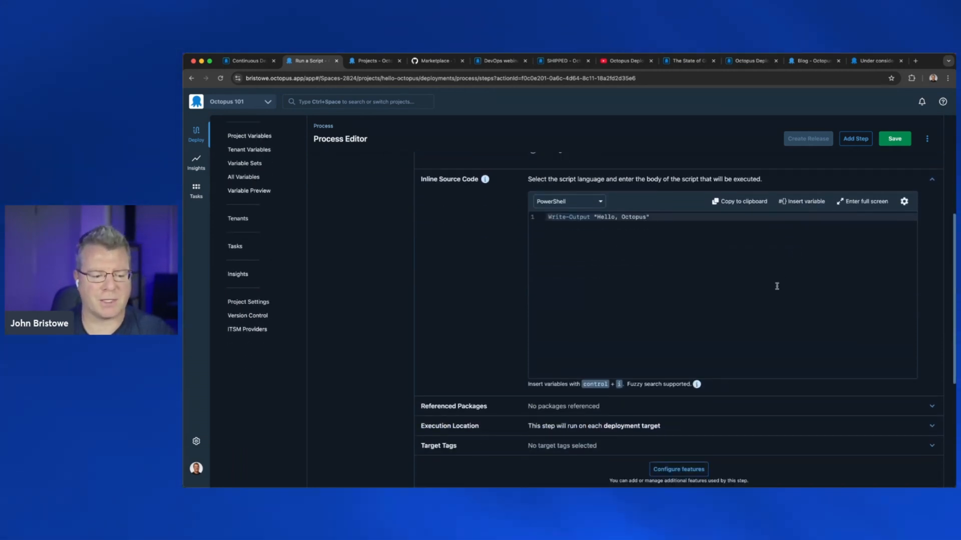
{"action": "scroll", "coordinate": [774, 345], "scroll_direction": "up", "scroll_amount": 5}
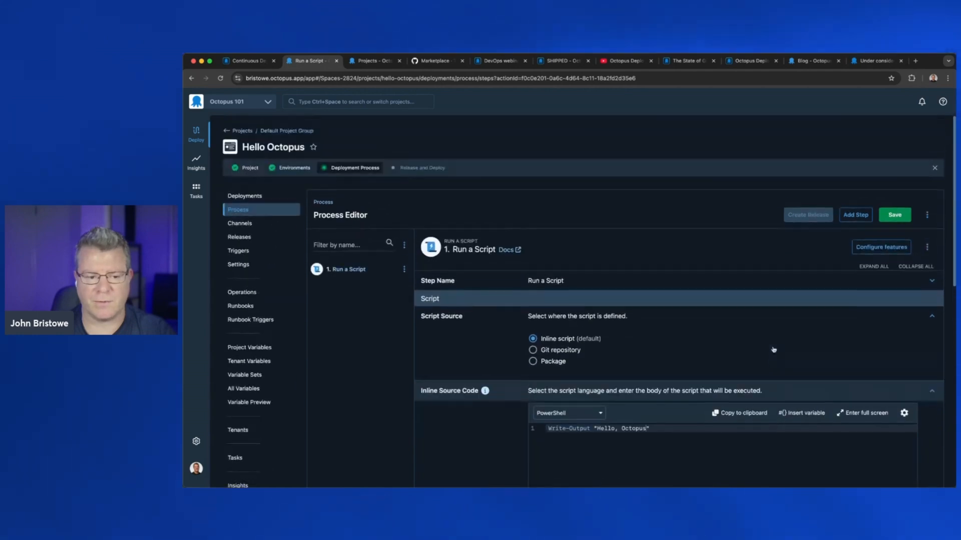
{"action": "left_click", "coordinate": [916, 267]}
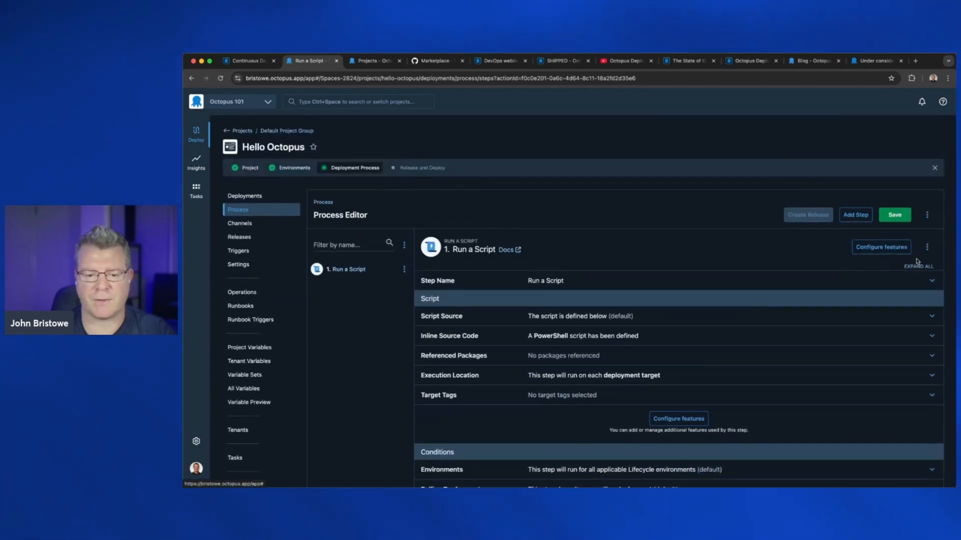
{"action": "left_click", "coordinate": [896, 216]}
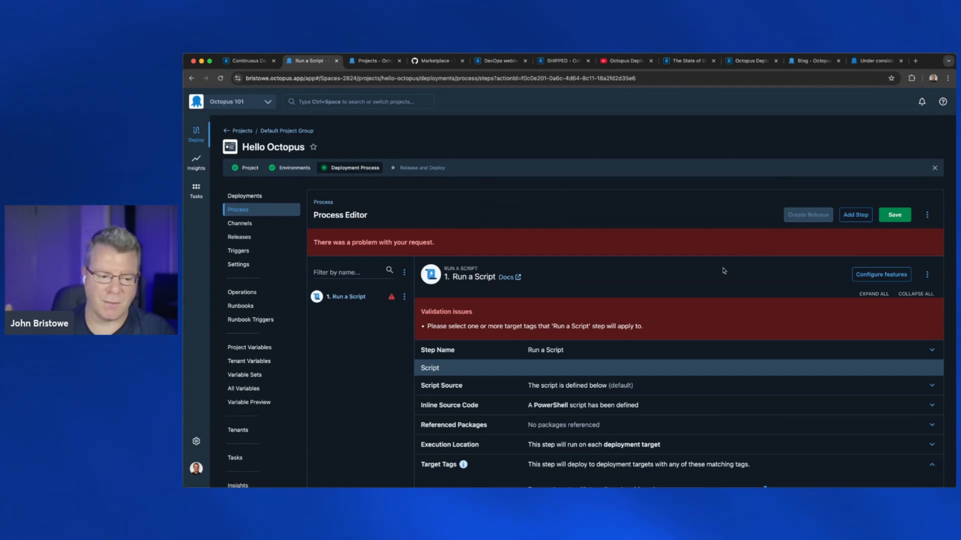
Add the suggested target tag hello-octopus-targets to the Run a Script step and save the deployment process.
{"action": "scroll", "coordinate": [705, 295], "scroll_direction": "down", "scroll_amount": 2}
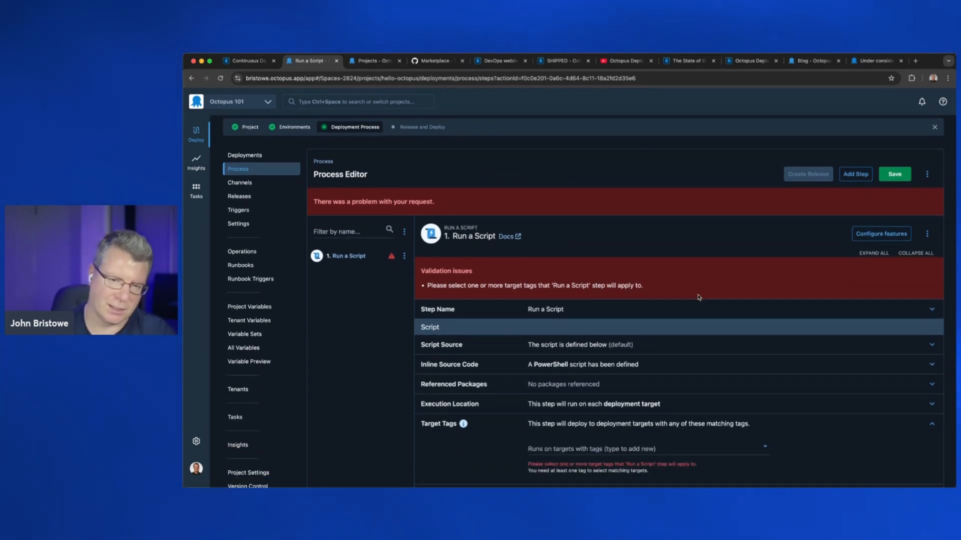
{"action": "scroll", "coordinate": [699, 297], "scroll_direction": "down", "scroll_amount": 2}
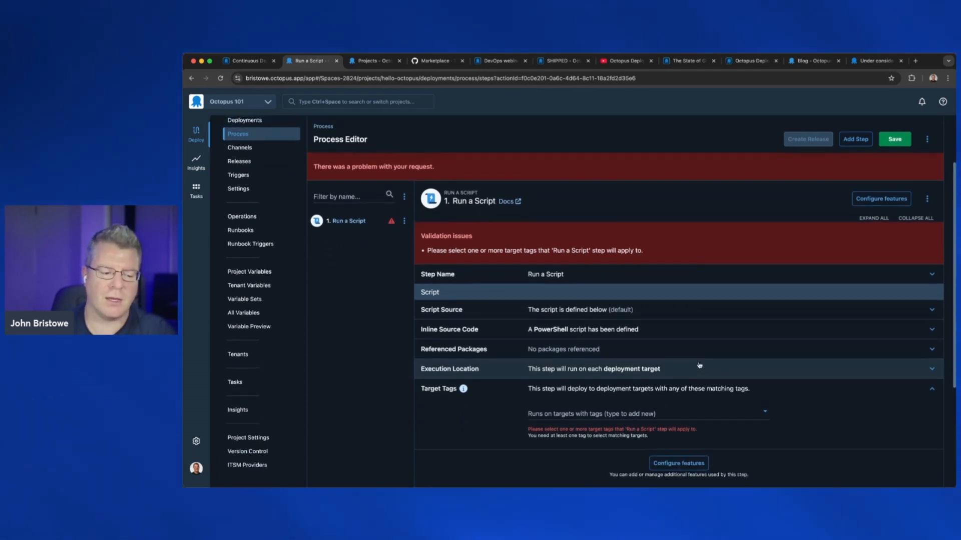
{"action": "left_click", "coordinate": [695, 414]}
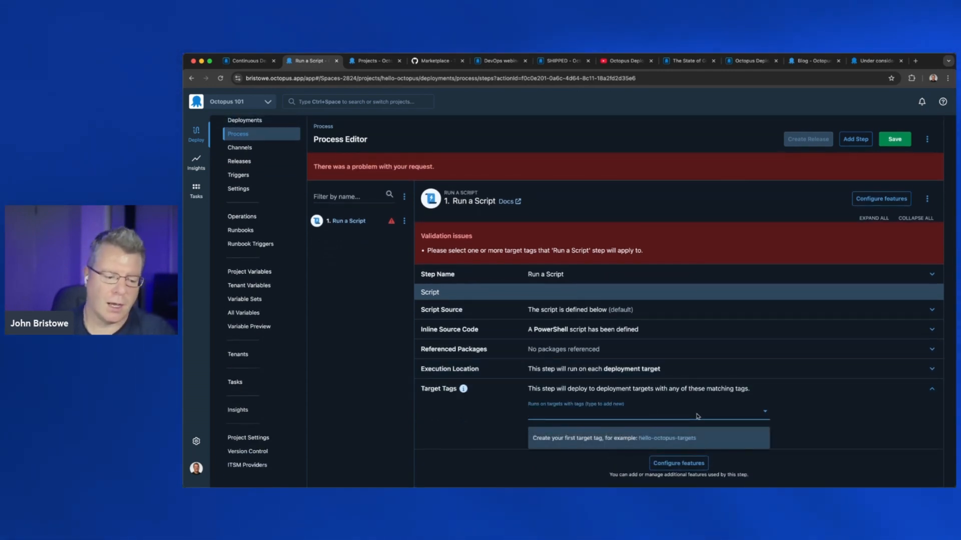
{"action": "left_click", "coordinate": [679, 444]}
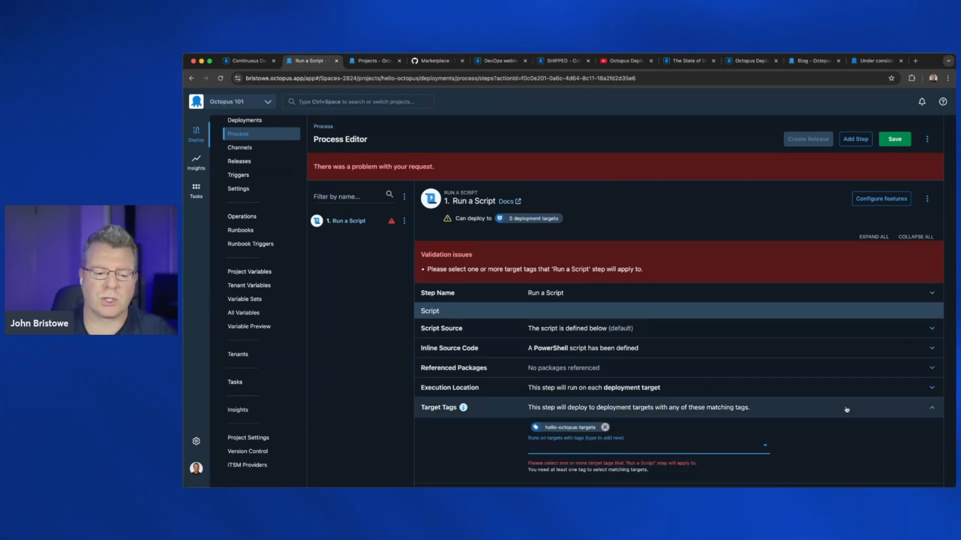
{"action": "scroll", "coordinate": [816, 434], "scroll_direction": "down", "scroll_amount": 3}
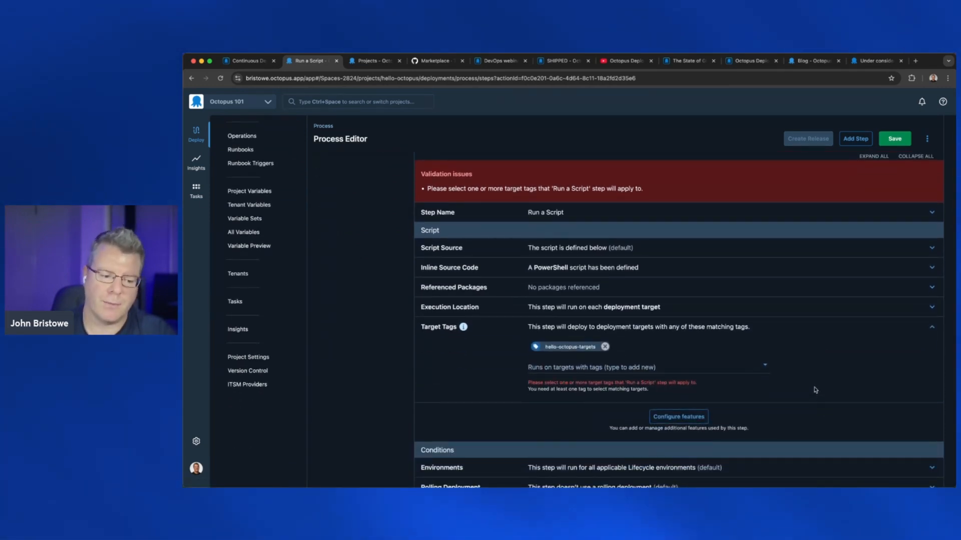
{"action": "scroll", "coordinate": [815, 390], "scroll_direction": "up", "scroll_amount": 3}
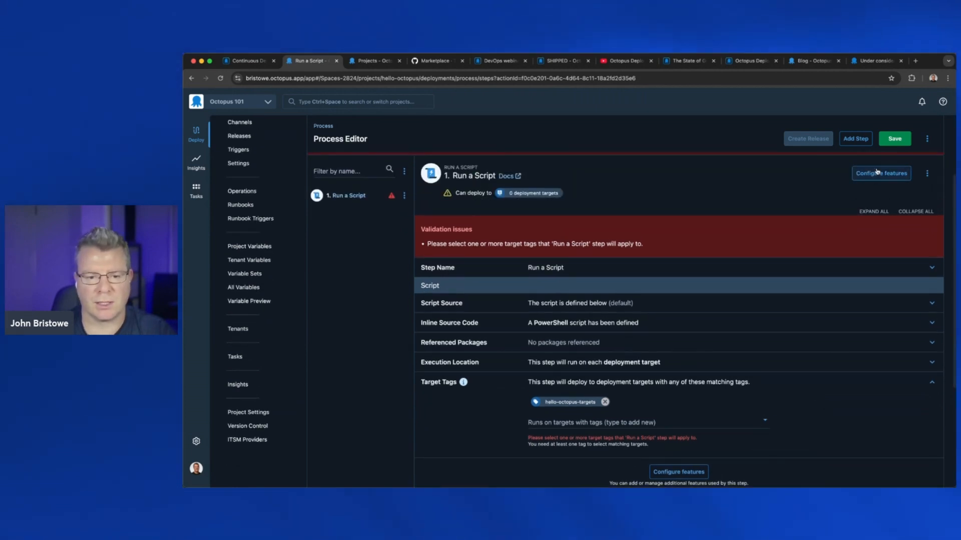
{"action": "left_click", "coordinate": [892, 141]}
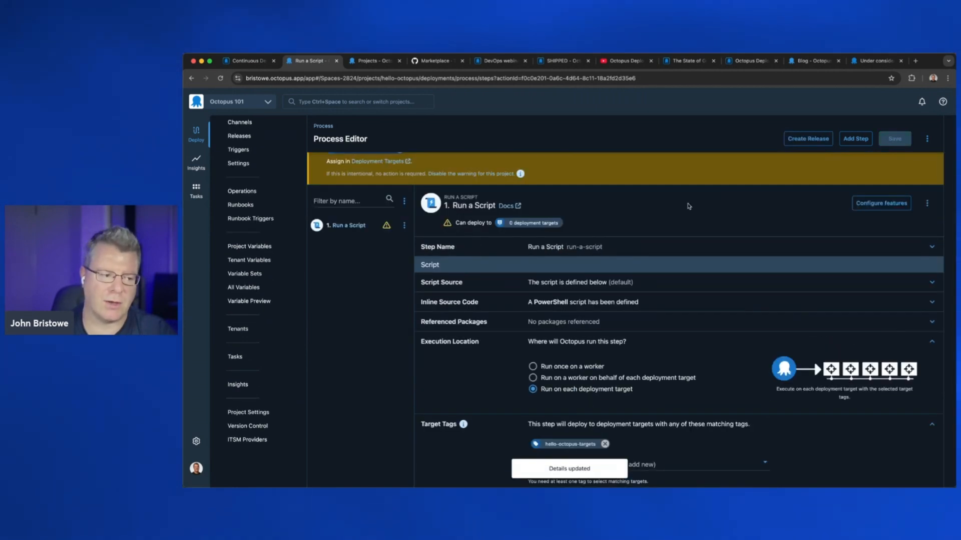
Open the Deployment Targets page from the warning about the unassigned target tag.
{"action": "scroll", "coordinate": [689, 207], "scroll_direction": "up", "scroll_amount": 2}
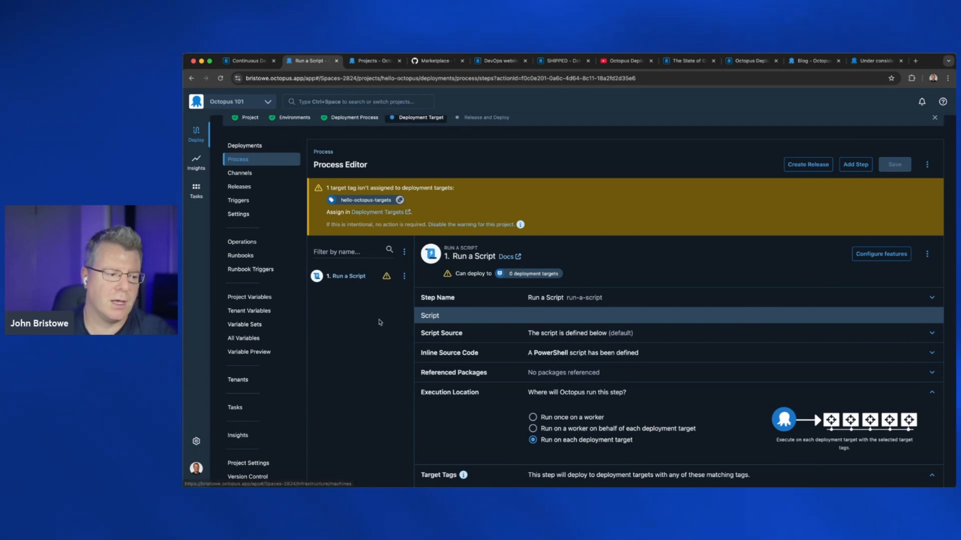
{"action": "left_click", "coordinate": [380, 214]}
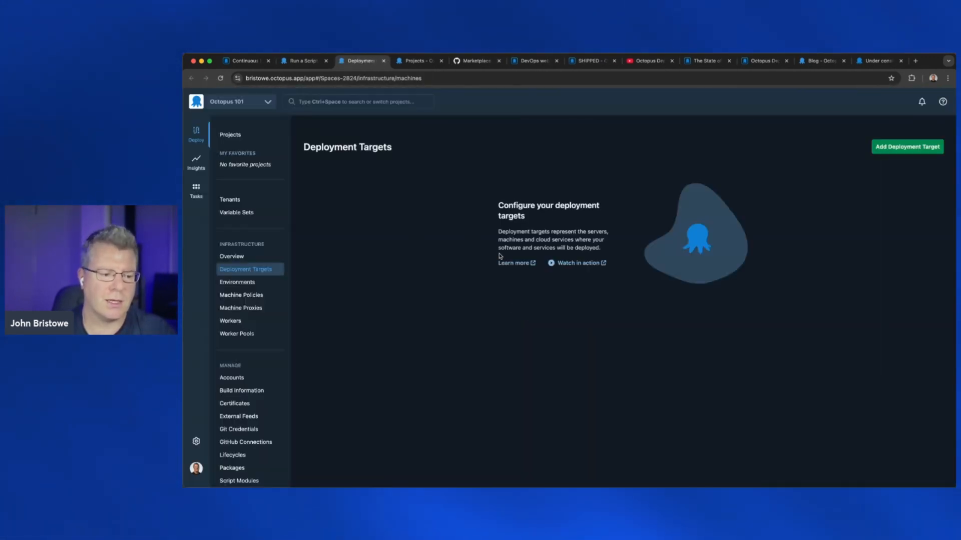
Start adding a deployment target and review the available Linux, Windows, Mac, Azure, AWS, Cloud Region and Offline Package Drop target types.
{"action": "left_click", "coordinate": [906, 149]}
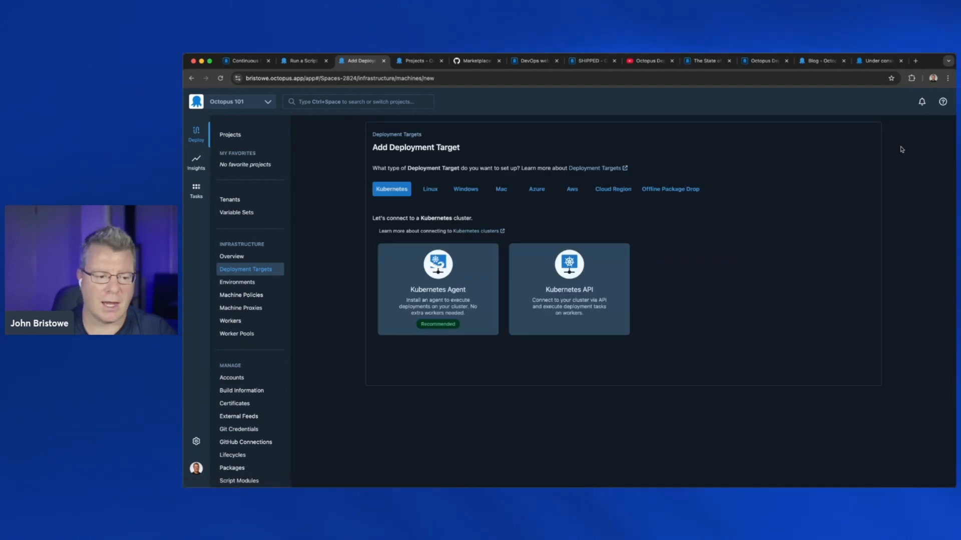
{"action": "left_click", "coordinate": [428, 189]}
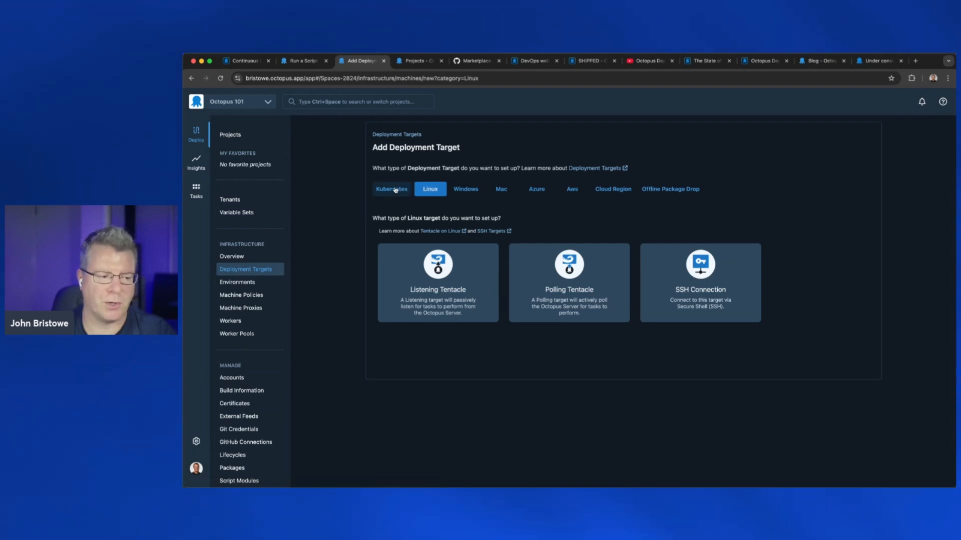
{"action": "key", "text": "super+bracketleft"}
{"action": "left_click", "coordinate": [435, 190]}
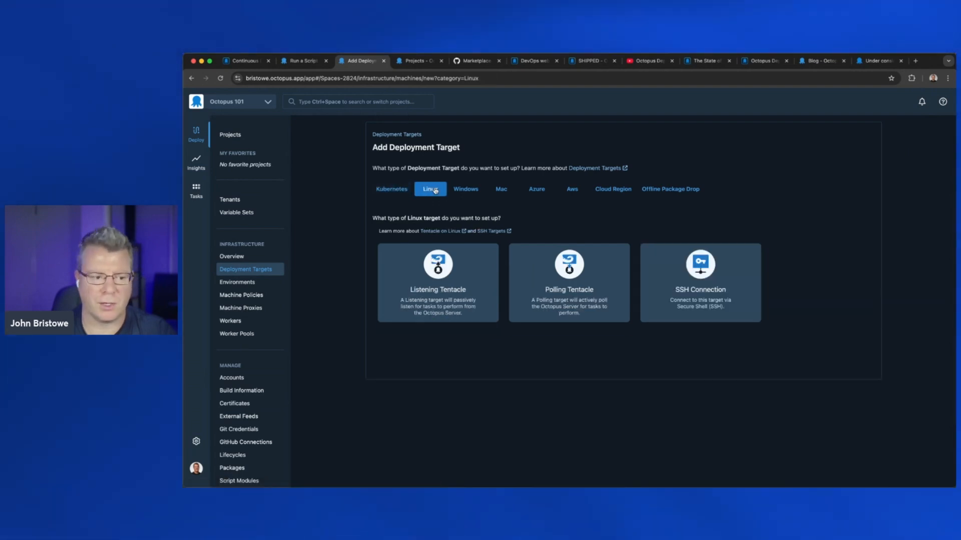
{"action": "left_click", "coordinate": [468, 191]}
{"action": "left_click", "coordinate": [502, 193]}
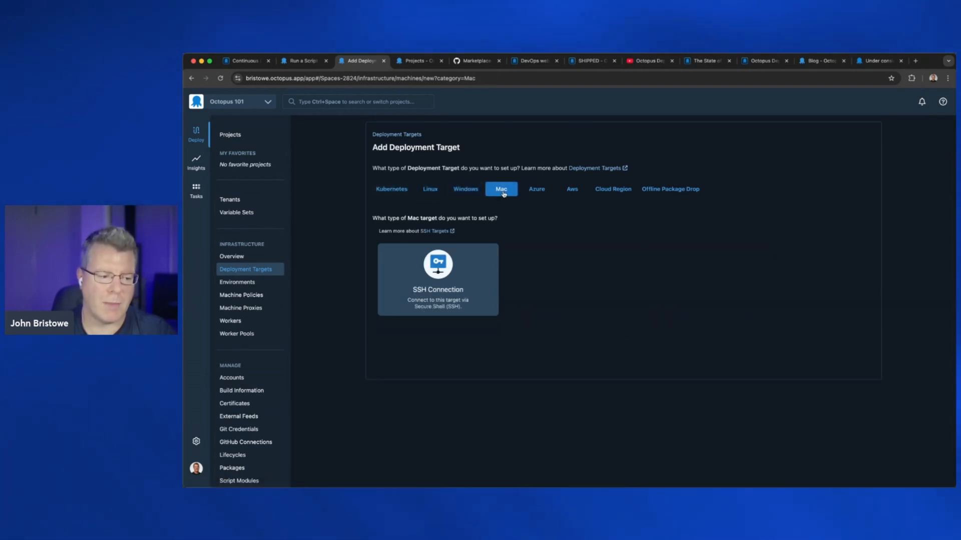
{"action": "left_click", "coordinate": [537, 190]}
{"action": "left_click", "coordinate": [577, 195]}
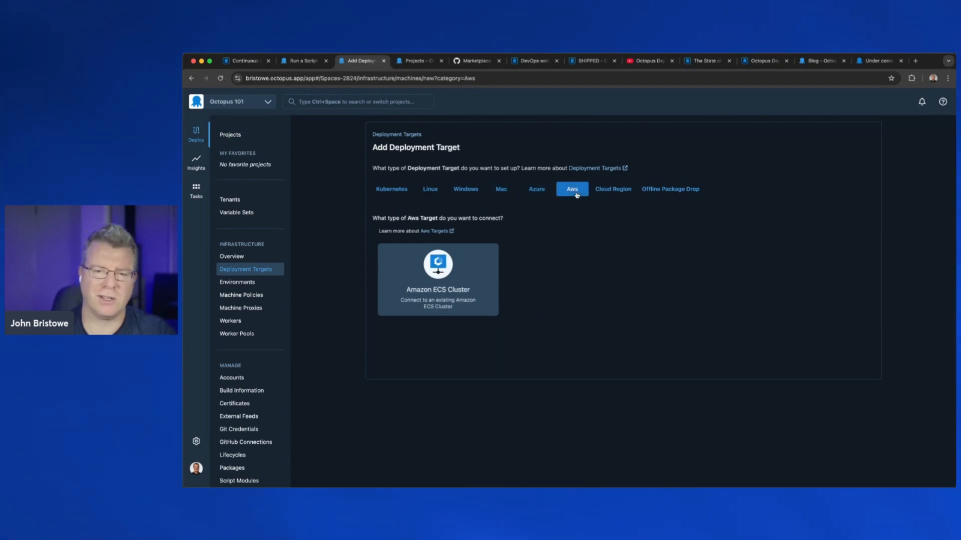
{"action": "left_click", "coordinate": [618, 194]}
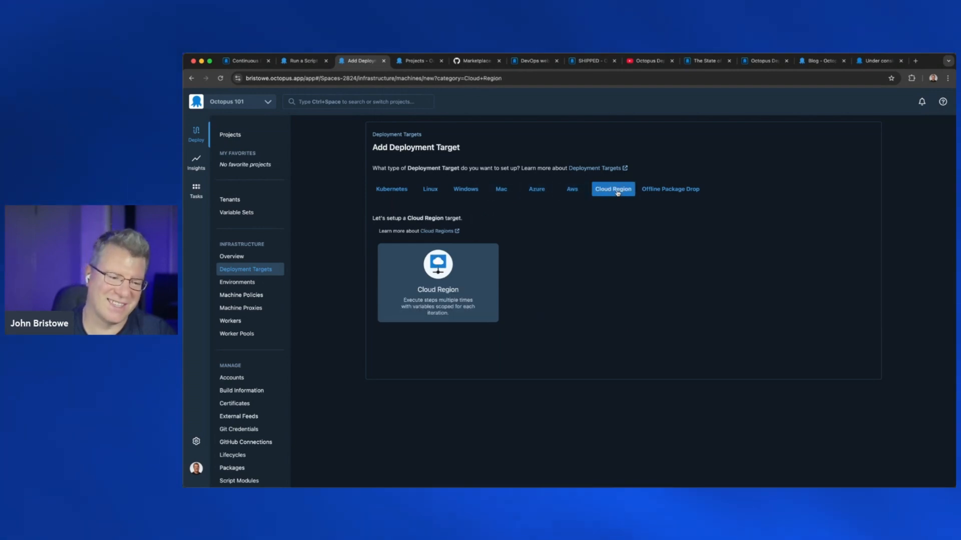
{"action": "left_click", "coordinate": [666, 194]}
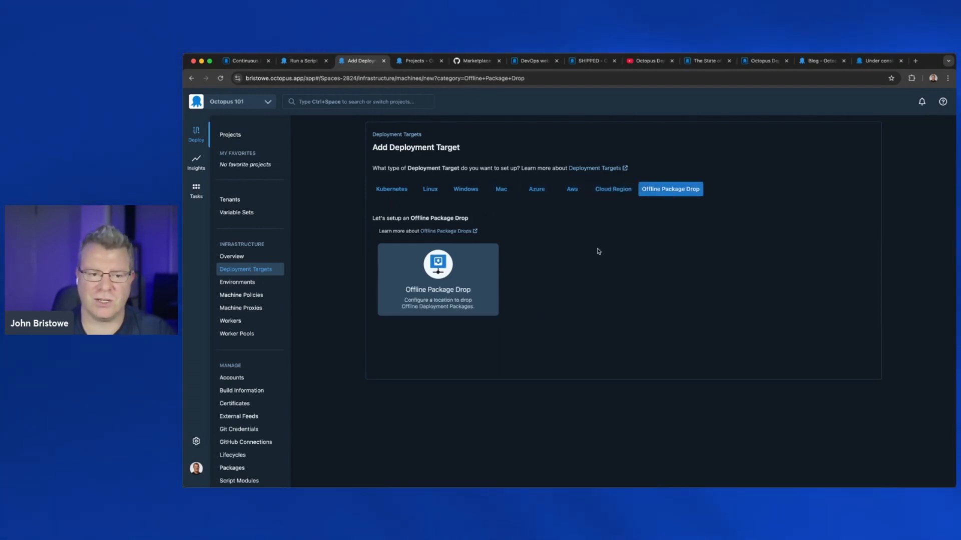
{"action": "left_click", "coordinate": [381, 186]}
Create a Cloud Region deployment target named Cloud 1 and assign it to the Development environment.
{"action": "left_click", "coordinate": [602, 192]}
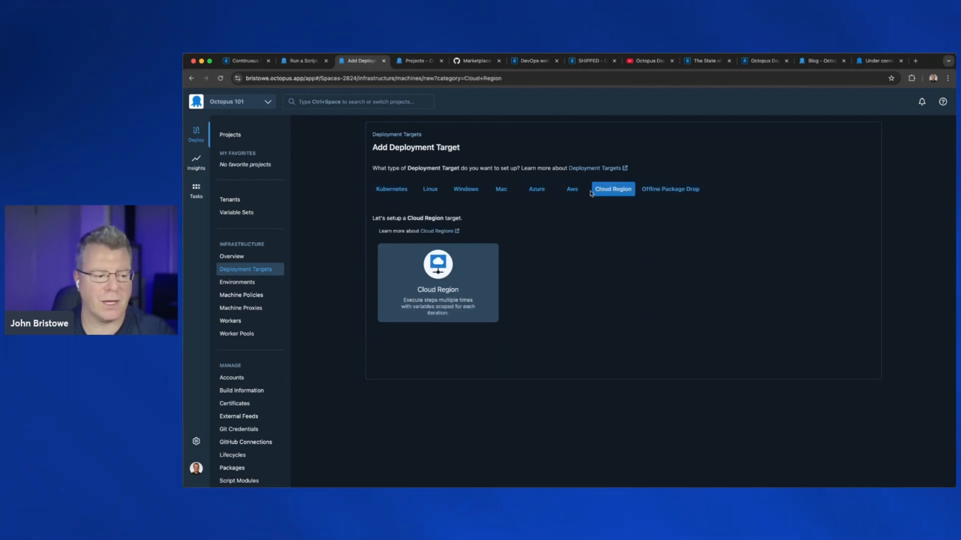
{"action": "left_click", "coordinate": [440, 281]}
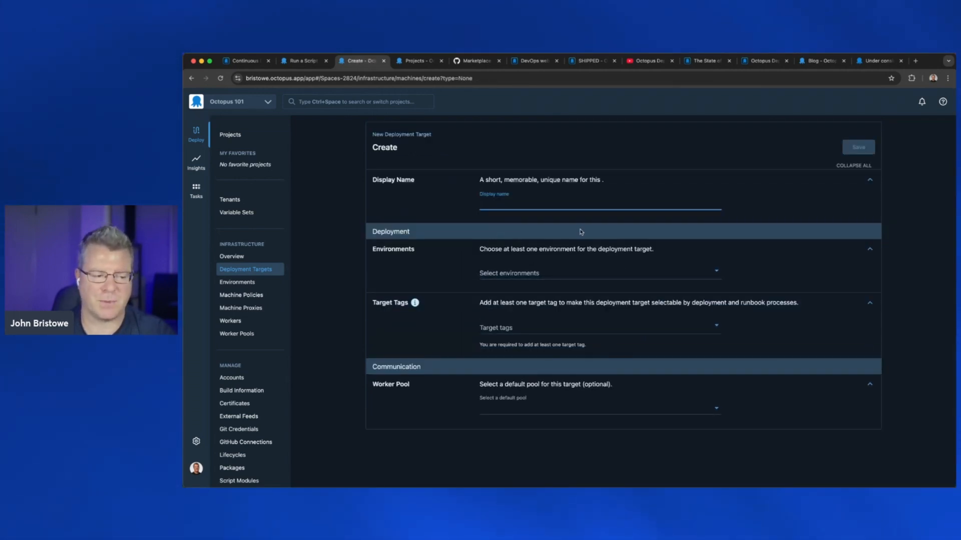
{"action": "type", "text": "Cloud 1"}
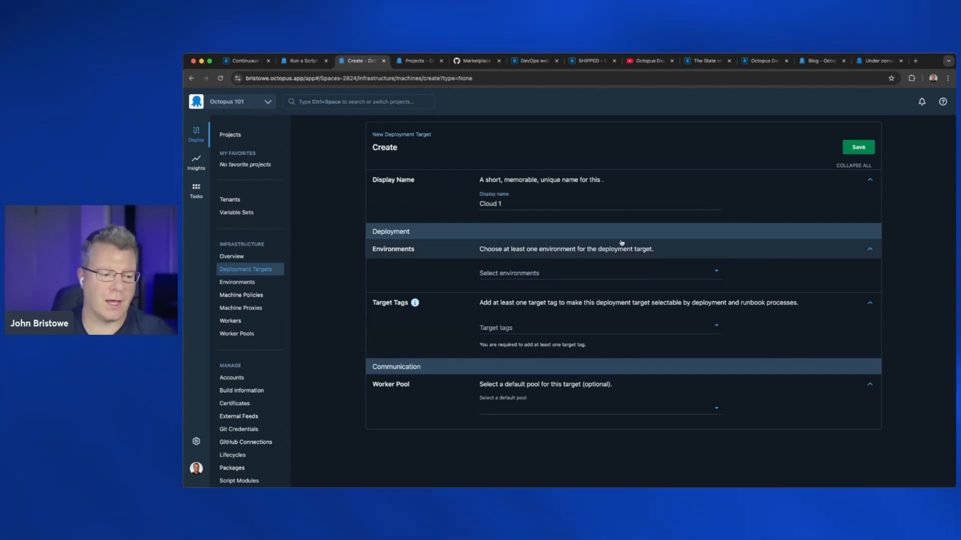
{"action": "left_click", "coordinate": [620, 271]}
{"action": "left_click", "coordinate": [524, 301]}
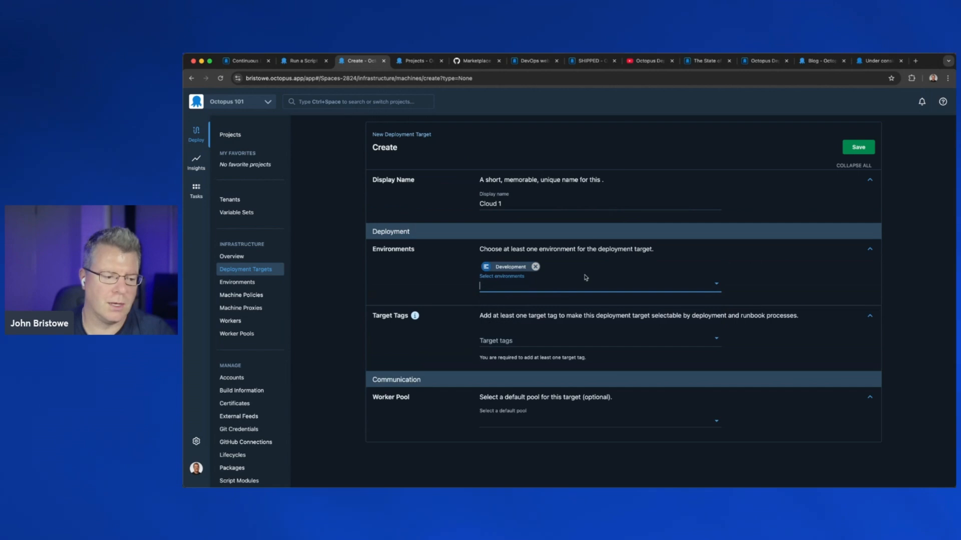
Try to save the Cloud 1 target without a target tag.
{"action": "left_click", "coordinate": [583, 341]}
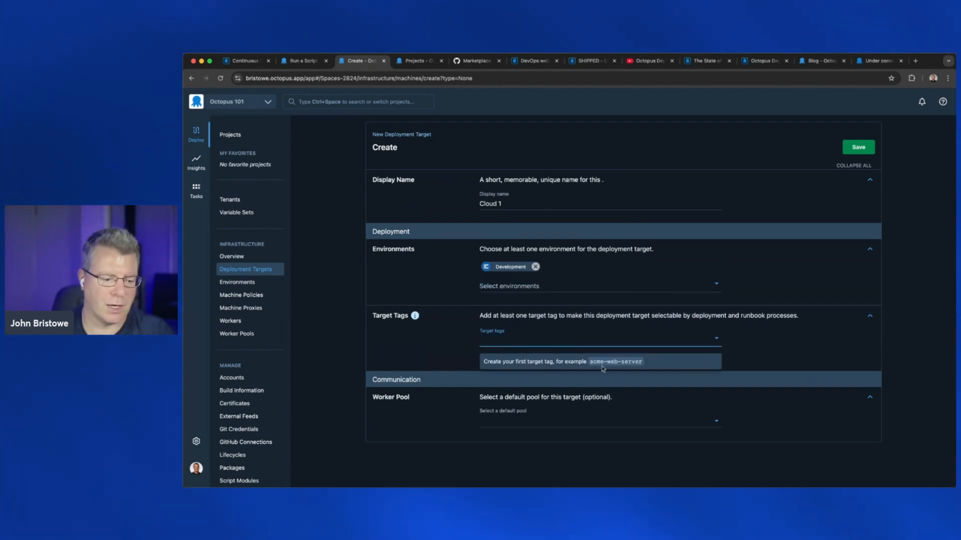
{"action": "key", "text": "Escape"}
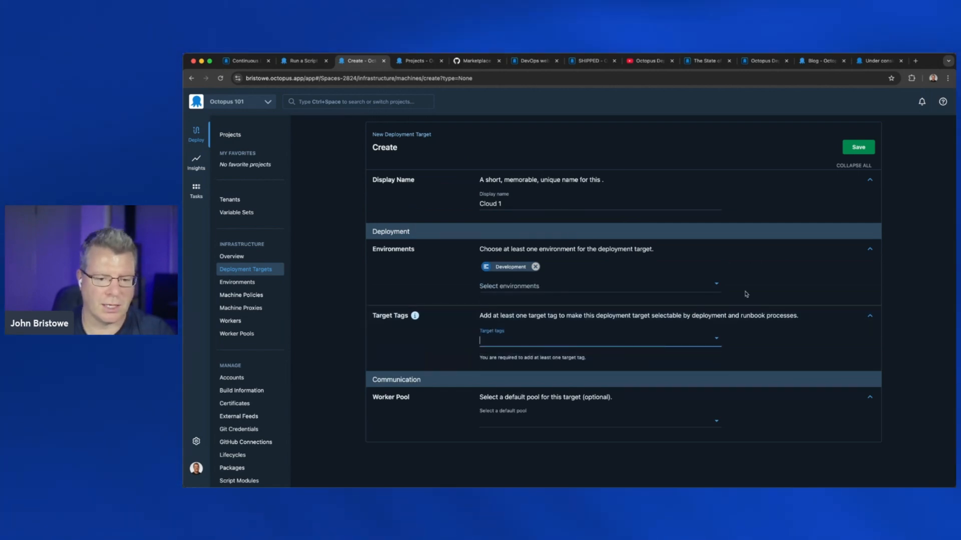
{"action": "left_click", "coordinate": [850, 149]}
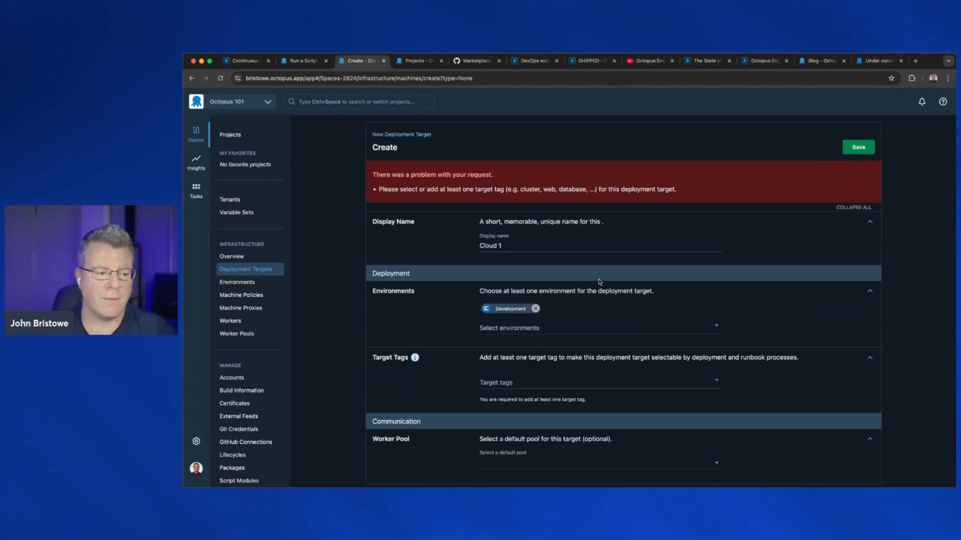
Add a new target tag hello-octopus to the Cloud 1 target and save it.
{"action": "left_click", "coordinate": [533, 388]}
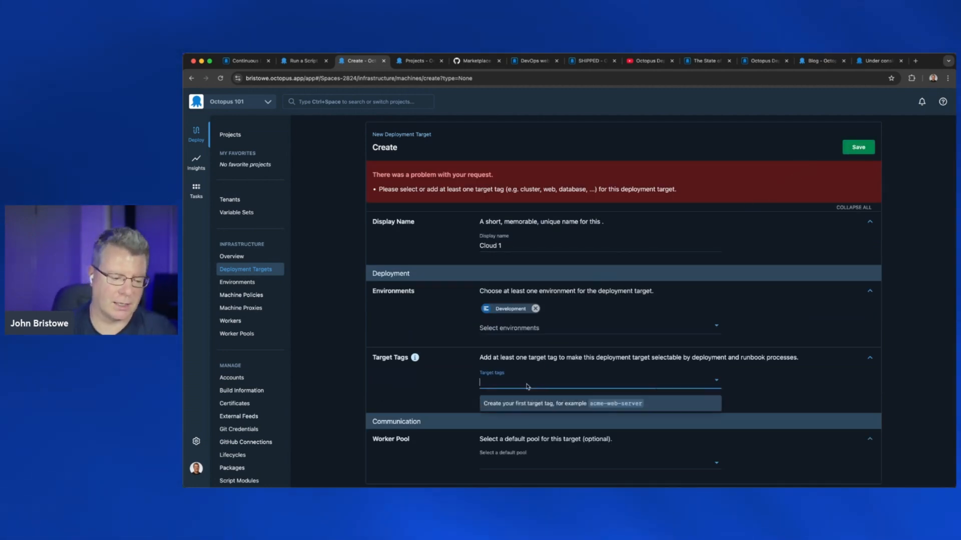
{"action": "type", "text": "hello-octopus"}
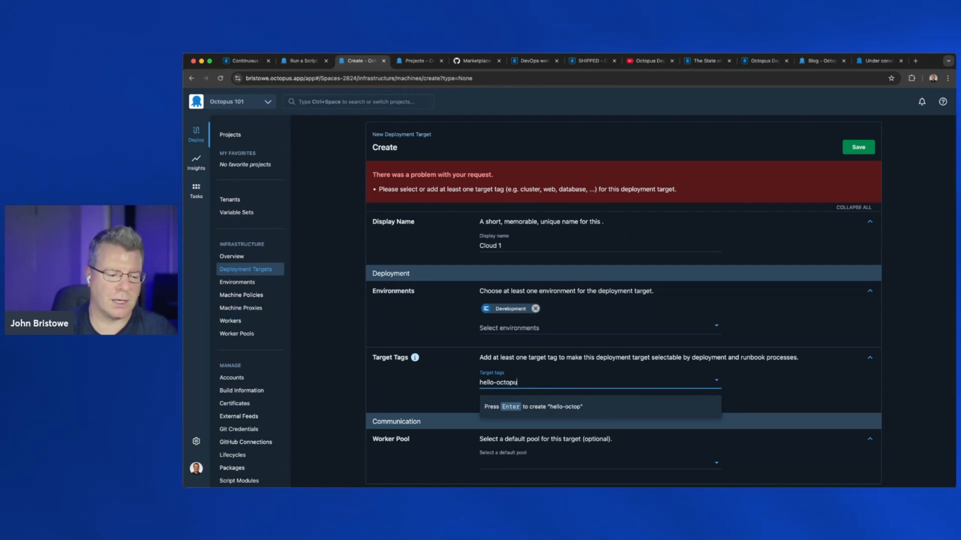
{"action": "key", "text": "Return"}
{"action": "left_click", "coordinate": [858, 146]}
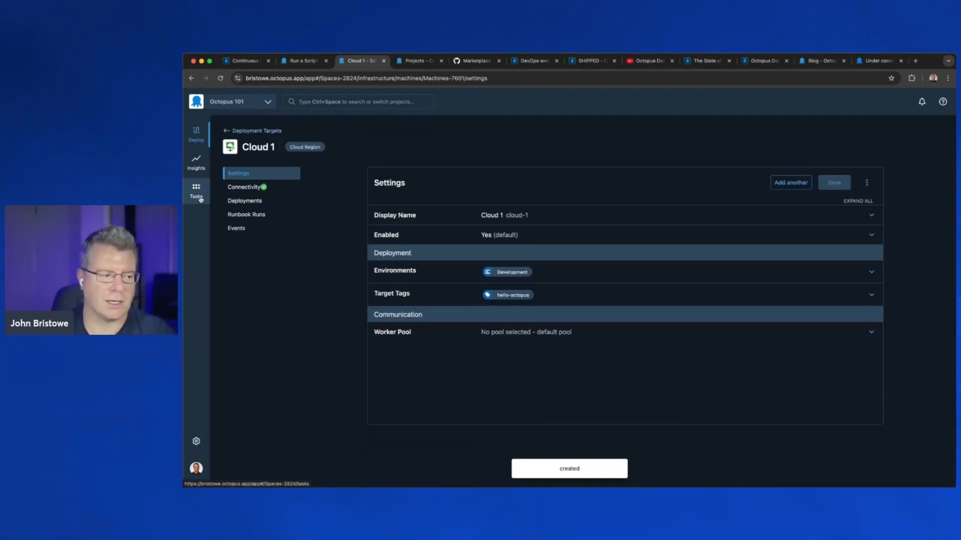
Check the connectivity status of the Cloud 1 deployment target.
{"action": "left_click", "coordinate": [250, 189]}
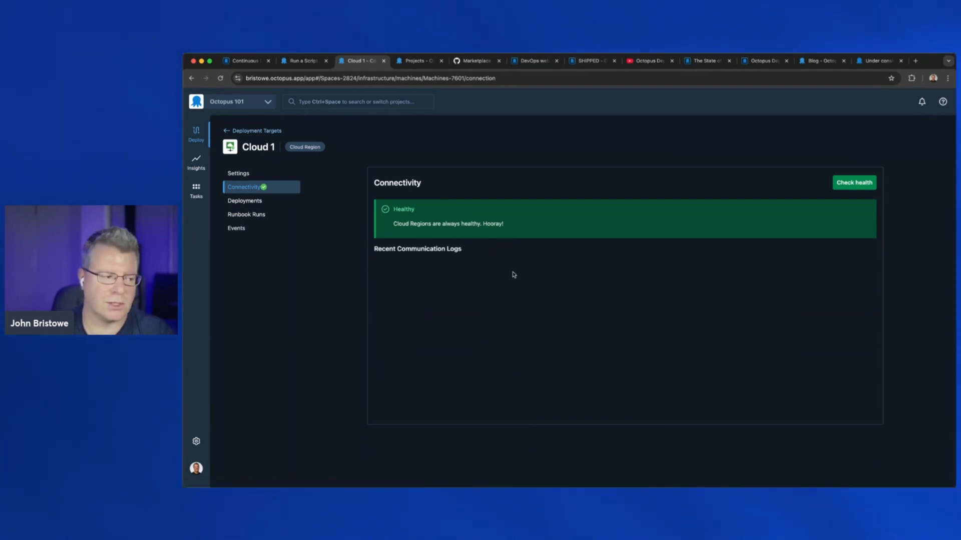
{"action": "left_click", "coordinate": [256, 177]}
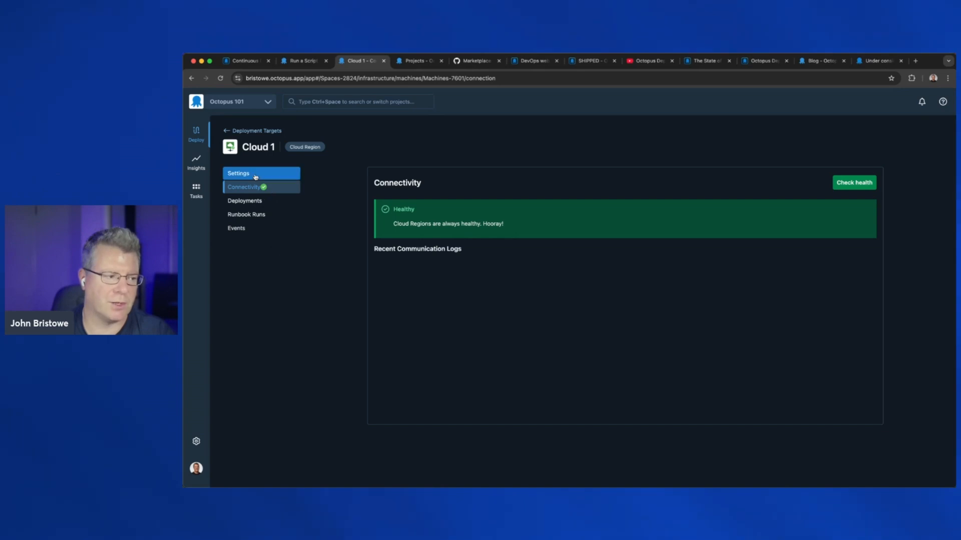
Start a new release from the Hello Octopus deployment process and expand its version and release notes sections.
{"action": "left_click", "coordinate": [304, 60]}
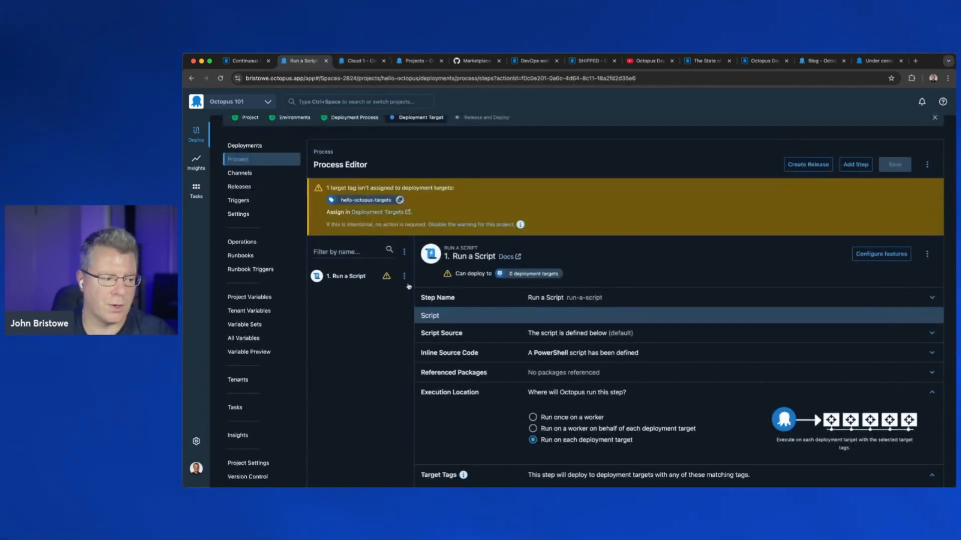
{"action": "left_click", "coordinate": [261, 160]}
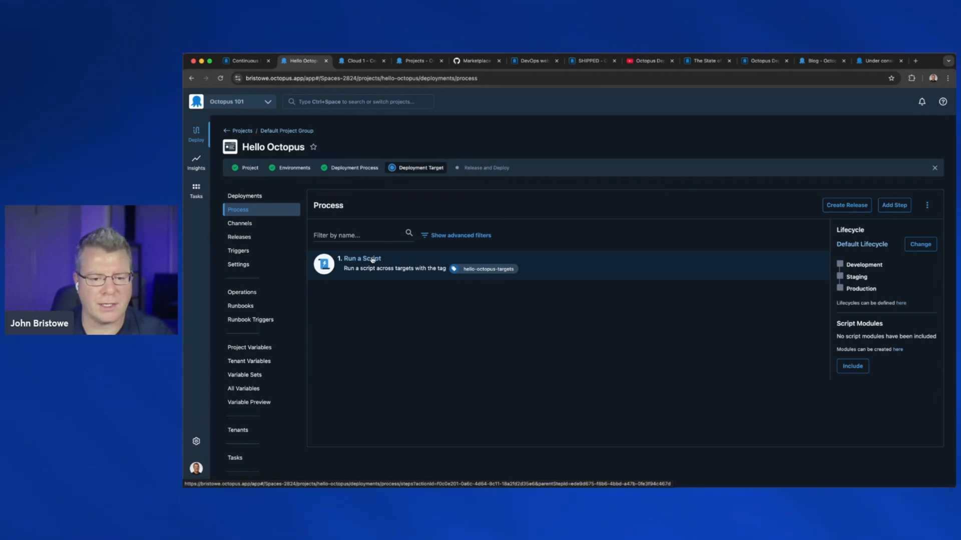
{"action": "left_click", "coordinate": [847, 205]}
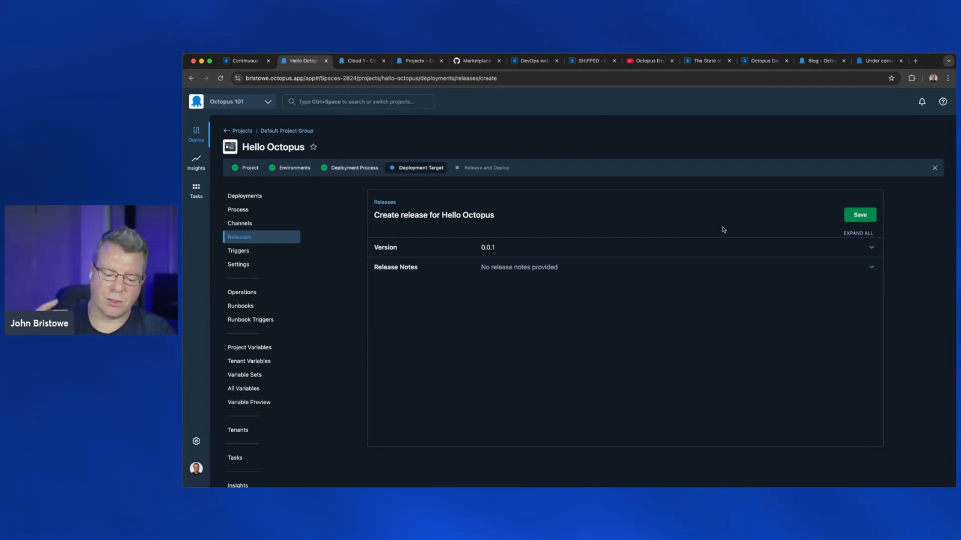
{"action": "left_click", "coordinate": [586, 249]}
{"action": "left_click", "coordinate": [582, 319]}
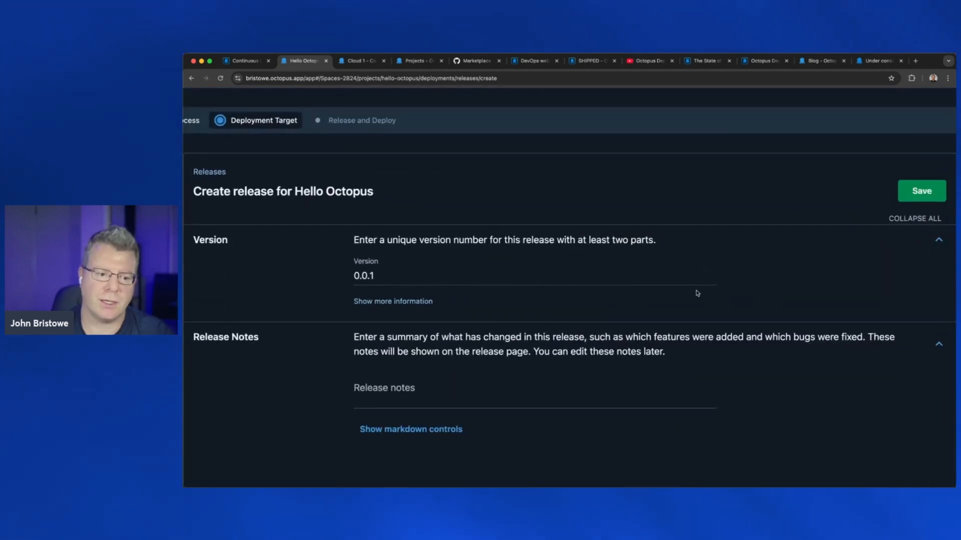
{"action": "key", "text": "ctrl+0"}
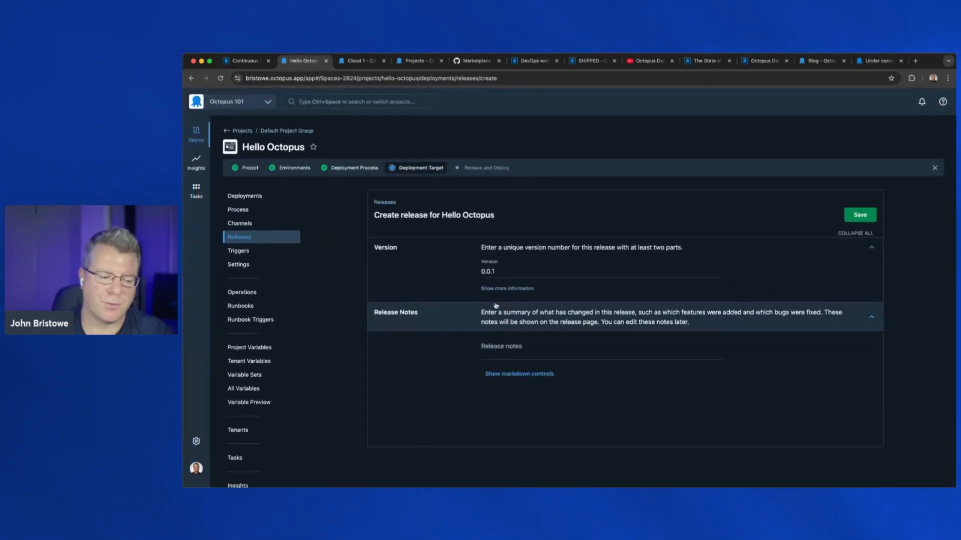
Review the version number format help and save the release as version 0.0.1.
{"action": "left_click", "coordinate": [520, 289]}
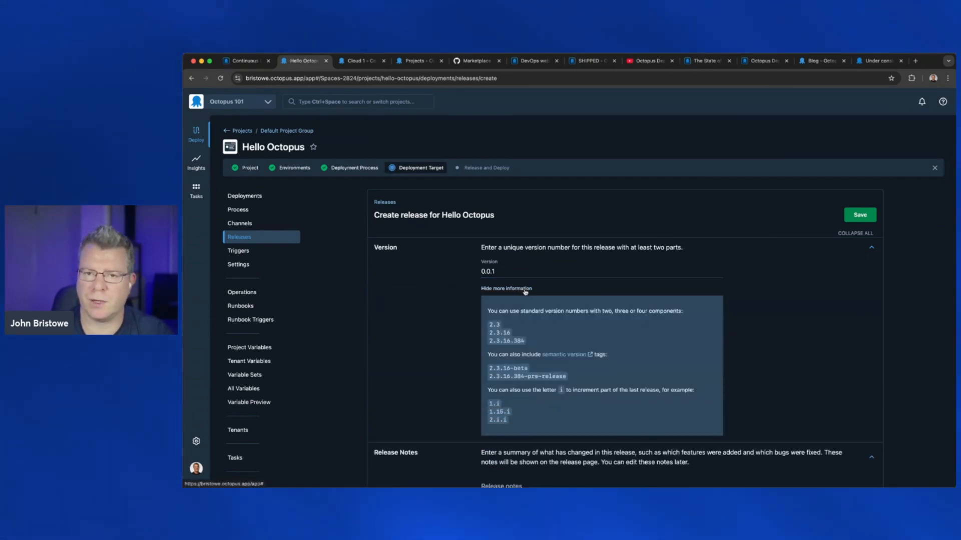
{"action": "left_click", "coordinate": [525, 290]}
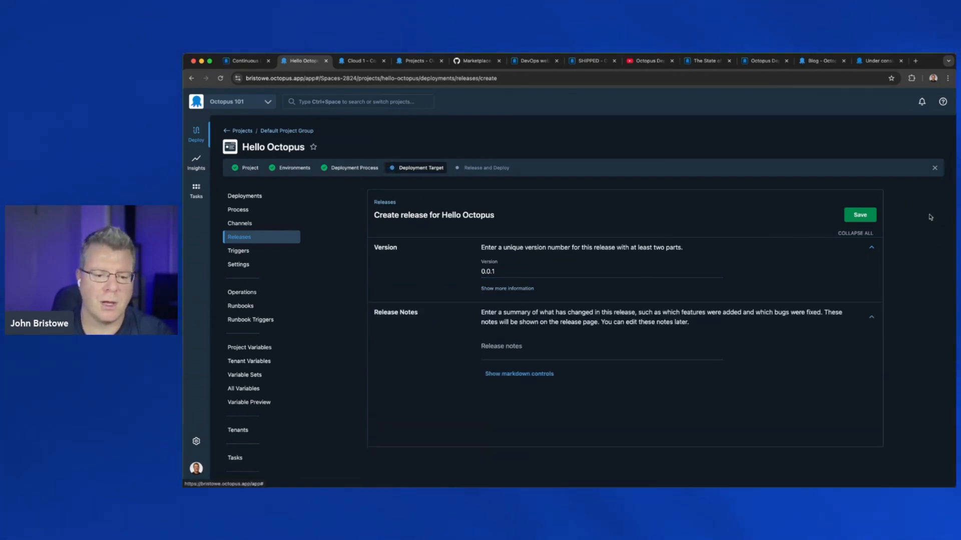
{"action": "left_click", "coordinate": [862, 218]}
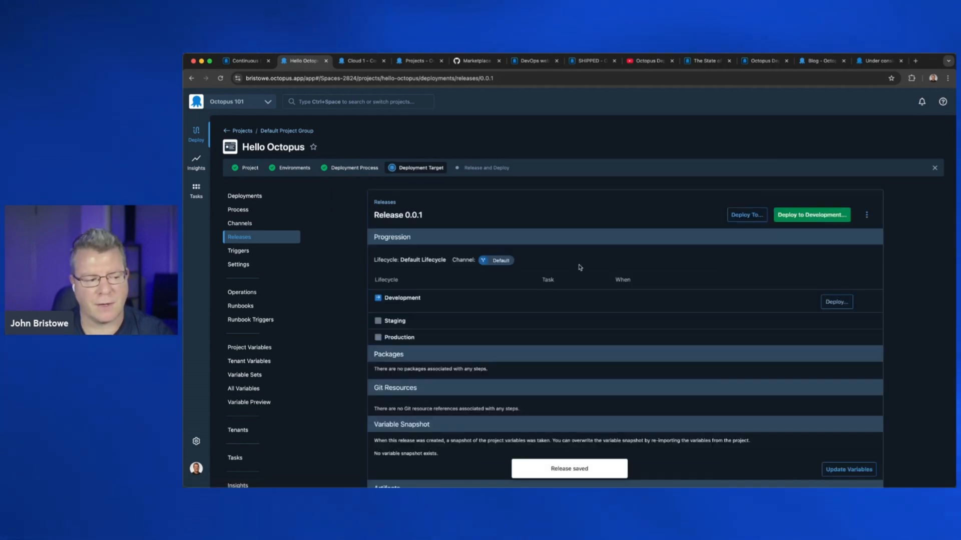
Review the release's lifecycle progression, packages, Git resources, variable snapshot and deployment history.
{"action": "scroll", "coordinate": [661, 253], "scroll_direction": "down", "scroll_amount": 3}
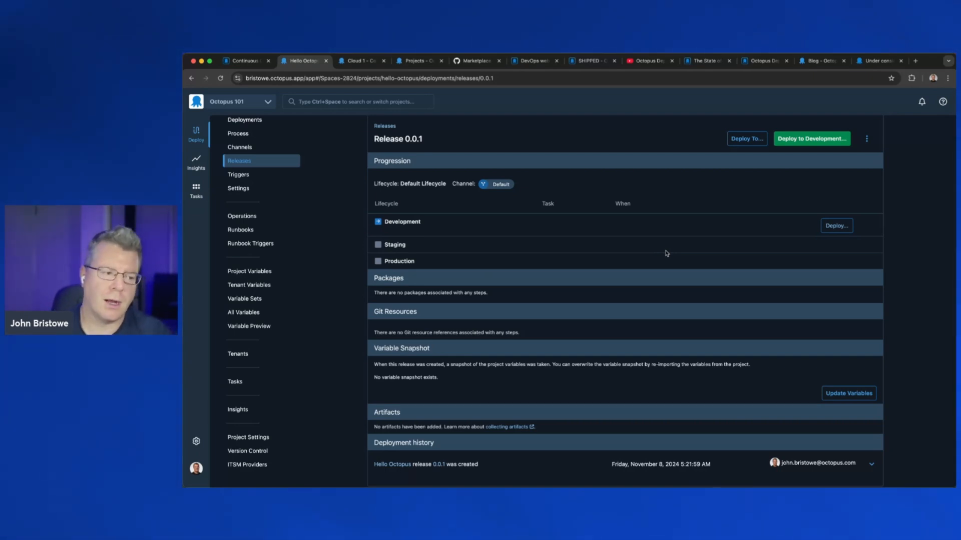
{"action": "scroll", "coordinate": [358, 281], "scroll_direction": "up", "scroll_amount": 2}
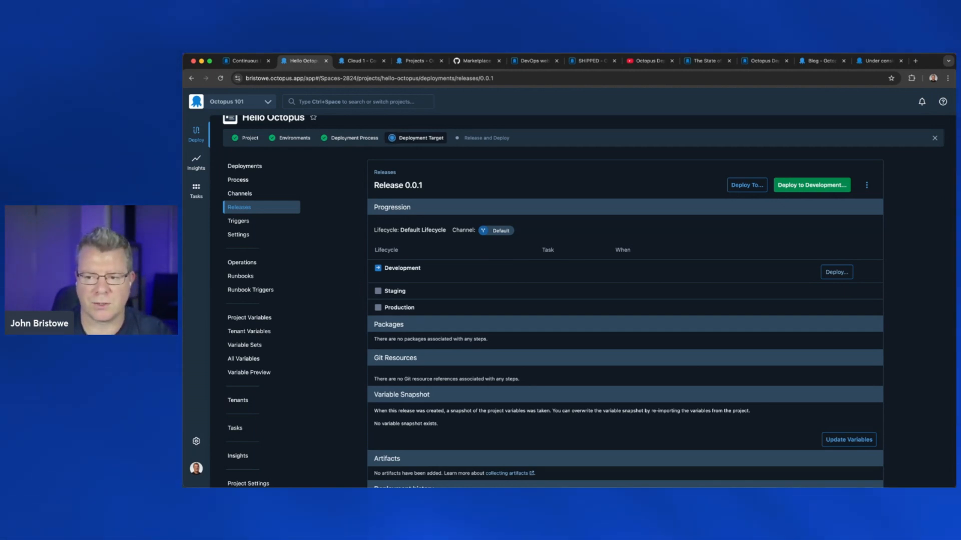
{"action": "key", "text": "super+Tab"}
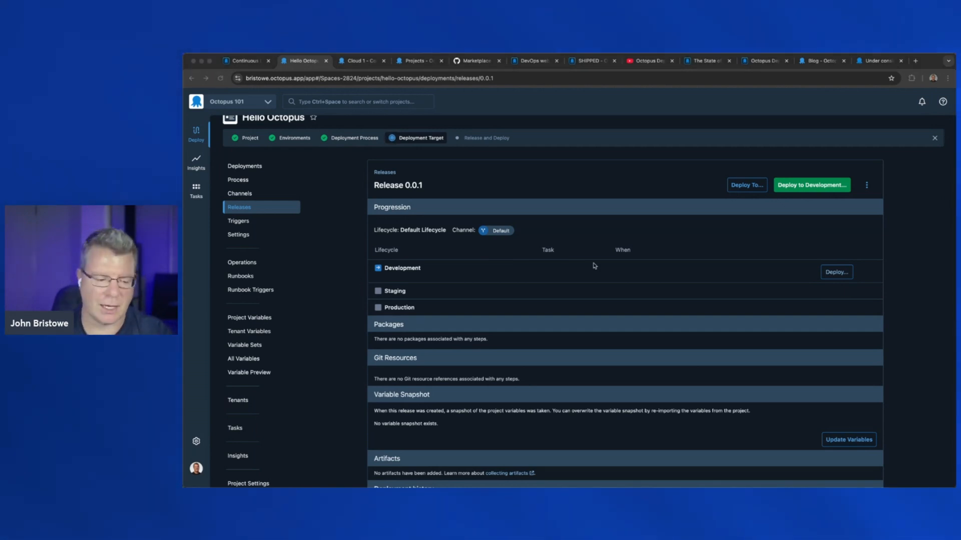
{"action": "left_click", "coordinate": [352, 318]}
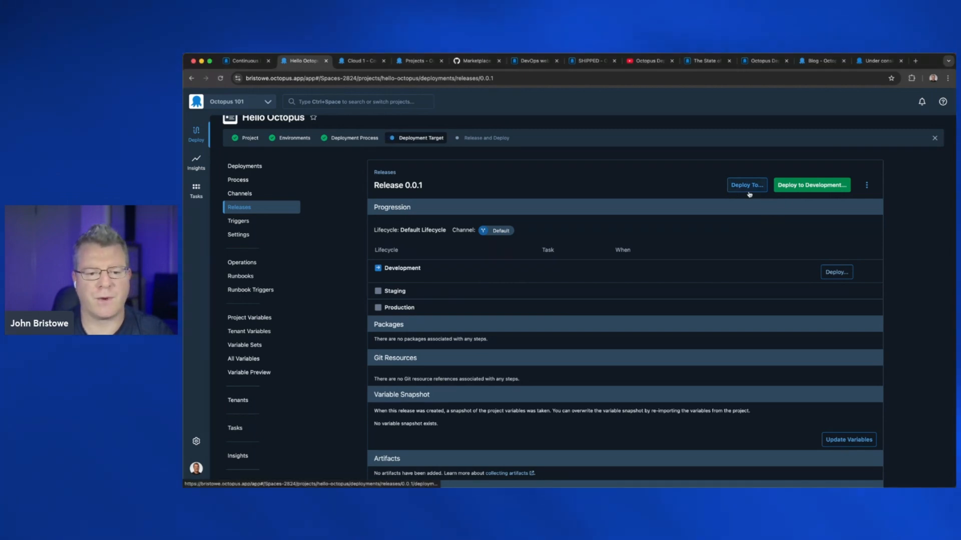
Set up a deployment of release 0.0.1 to the Development environment with the start option Later.
{"action": "left_click", "coordinate": [747, 185]}
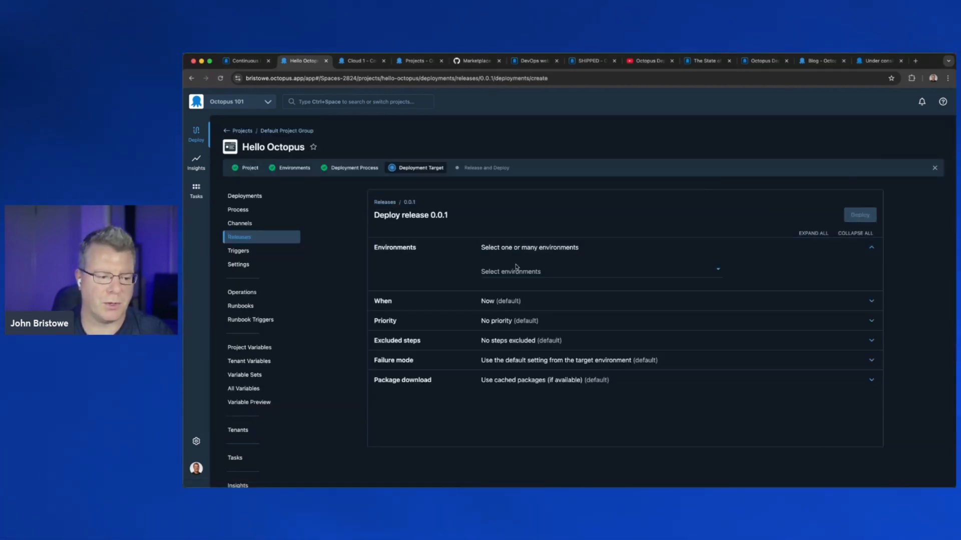
{"action": "left_click", "coordinate": [562, 274]}
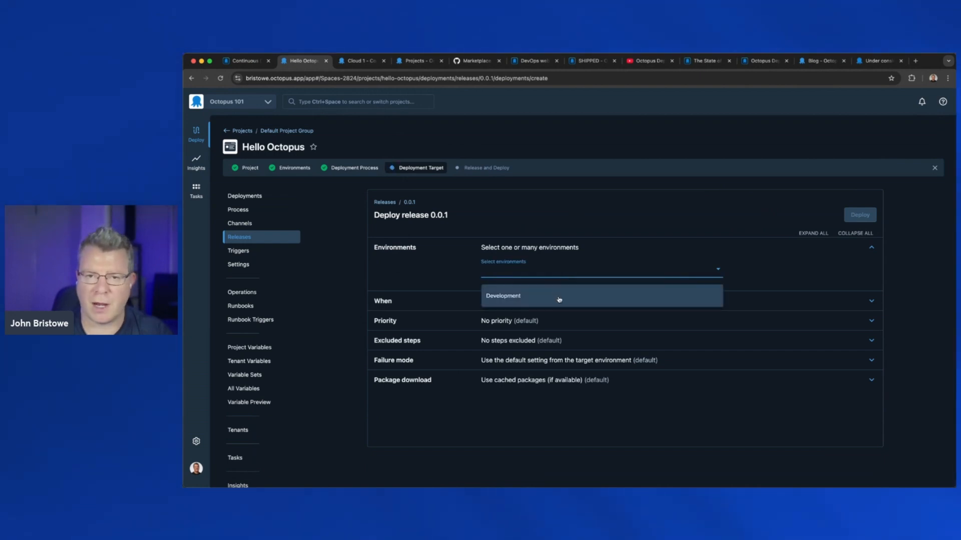
{"action": "left_click", "coordinate": [558, 300]}
{"action": "left_click", "coordinate": [558, 324]}
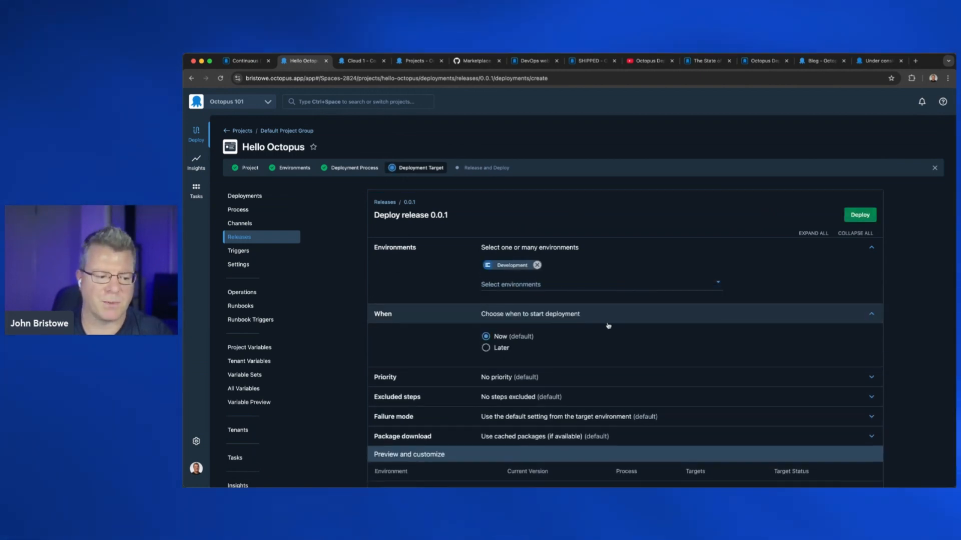
{"action": "left_click", "coordinate": [501, 349]}
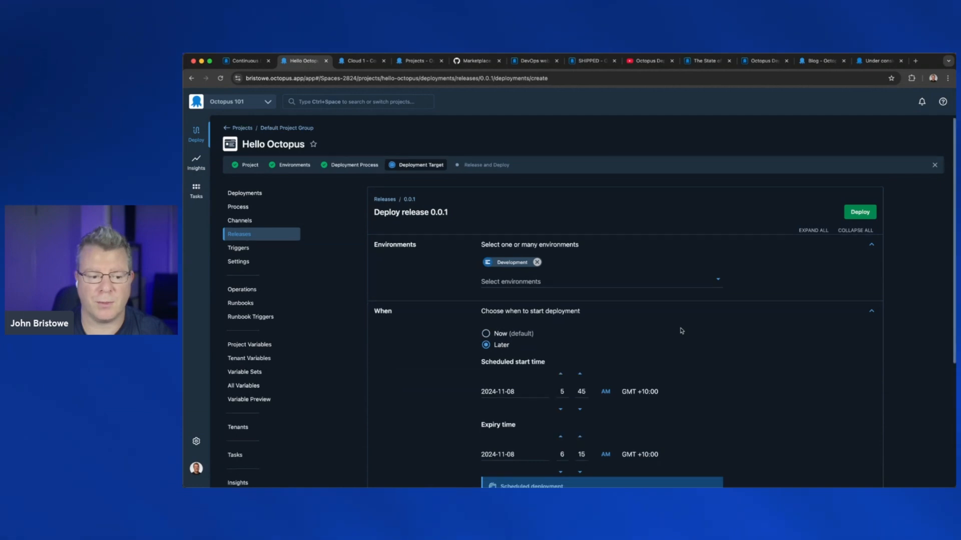
Review the deployment's schedule, priority, excluded steps and failure mode options.
{"action": "scroll", "coordinate": [681, 330], "scroll_direction": "down", "scroll_amount": 4}
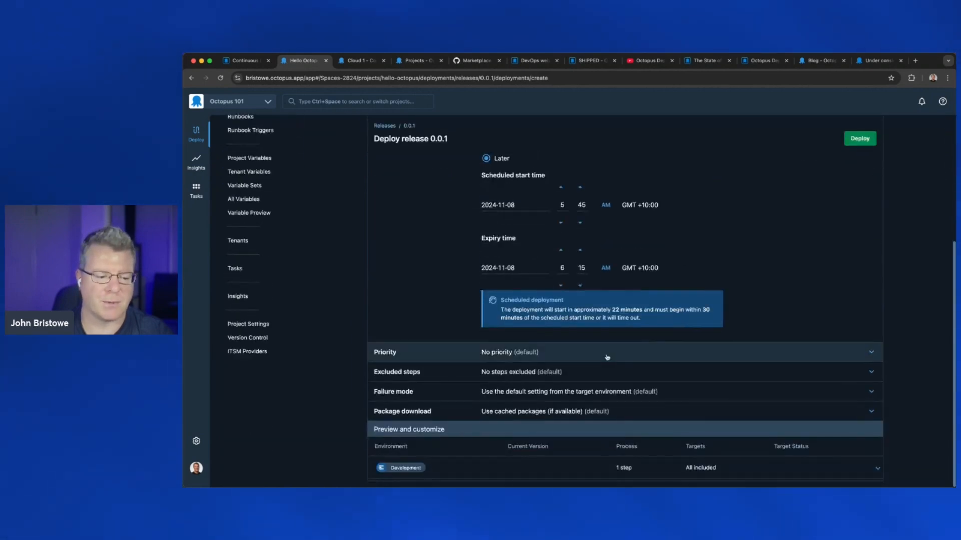
{"action": "left_click", "coordinate": [600, 354]}
{"action": "scroll", "coordinate": [749, 350], "scroll_direction": "down", "scroll_amount": 1}
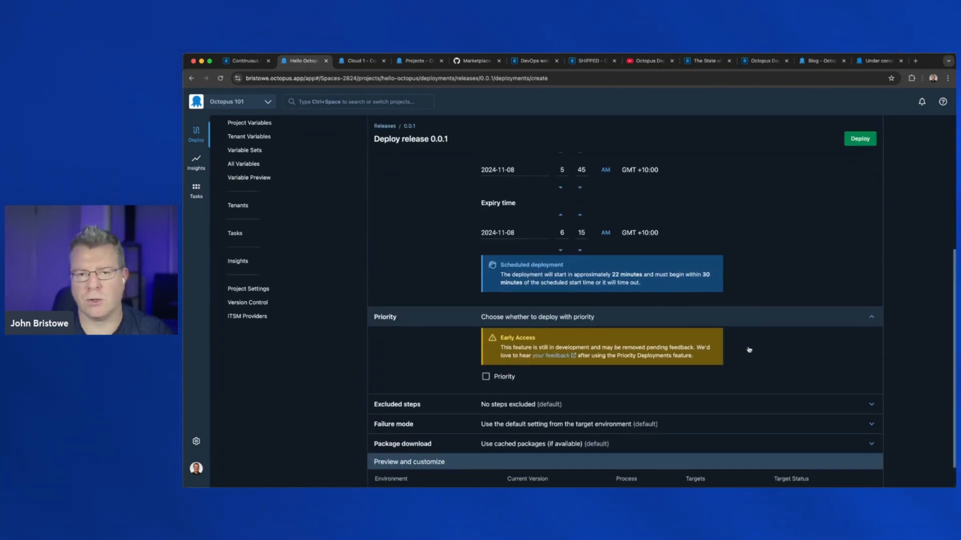
{"action": "scroll", "coordinate": [593, 347], "scroll_direction": "up", "scroll_amount": 5}
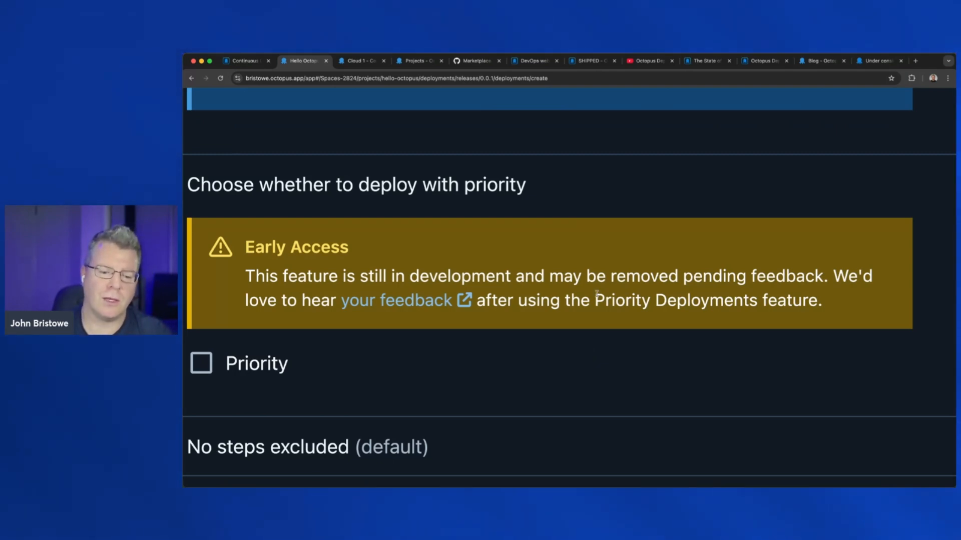
{"action": "scroll", "coordinate": [592, 279], "scroll_direction": "down", "scroll_amount": 5}
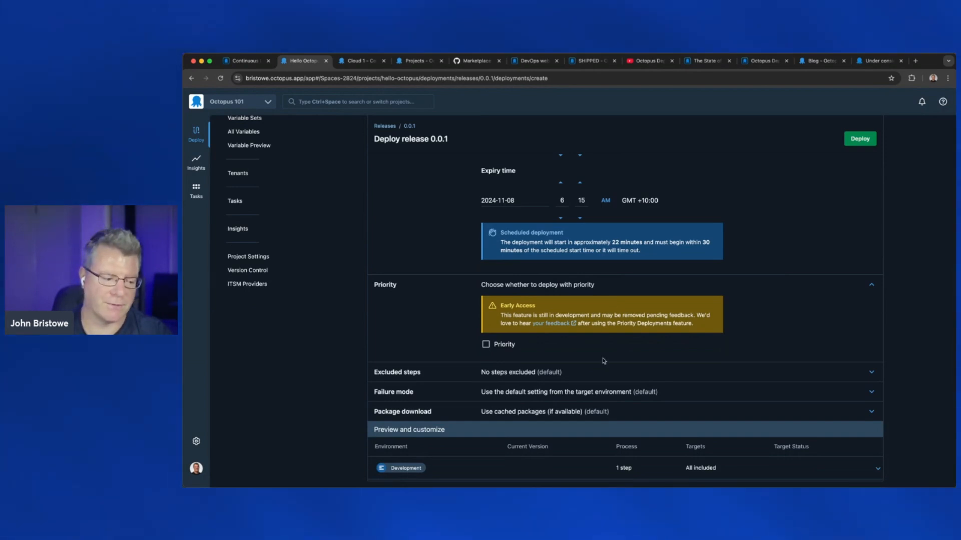
{"action": "left_click", "coordinate": [588, 373]}
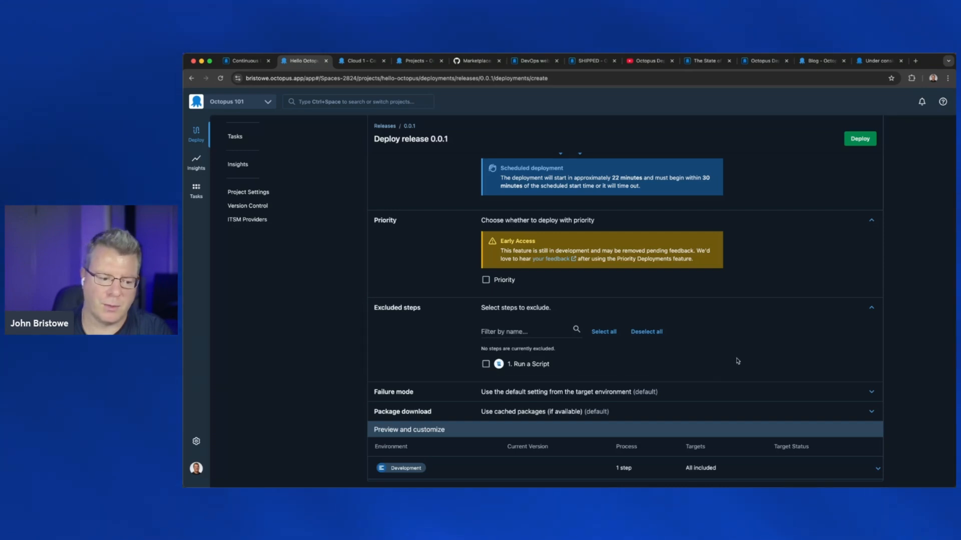
{"action": "left_click", "coordinate": [718, 392]}
{"action": "scroll", "coordinate": [718, 351], "scroll_direction": "down", "scroll_amount": 2}
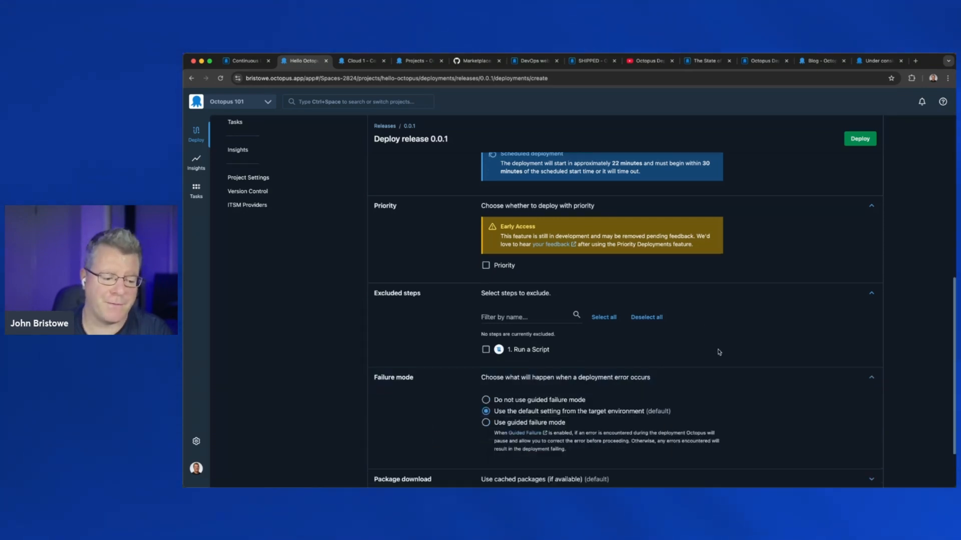
{"action": "left_click", "coordinate": [543, 333]}
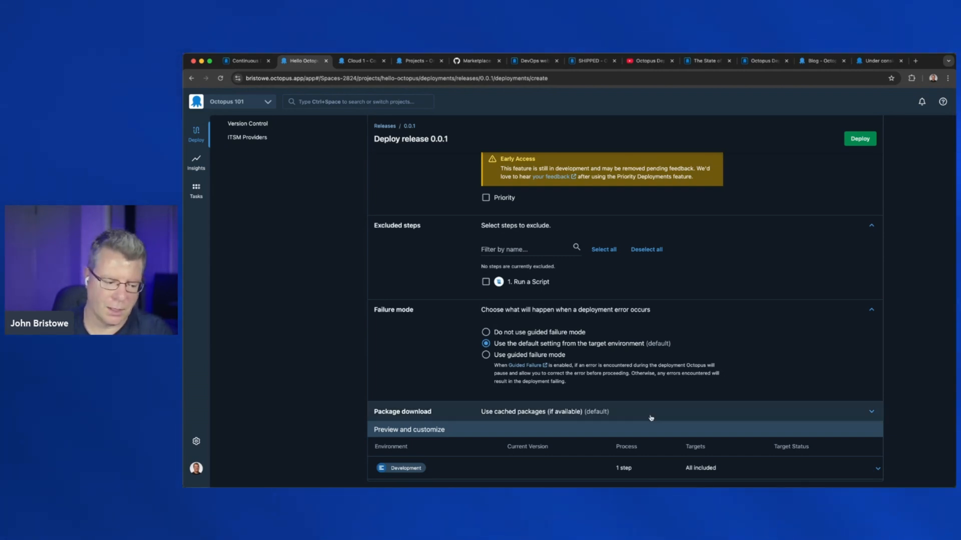
Submit the scheduled deployment of release 0.0.1 to Development.
{"action": "scroll", "coordinate": [656, 419], "scroll_direction": "up", "scroll_amount": 3}
{"action": "scroll", "coordinate": [656, 419], "scroll_direction": "up", "scroll_amount": 5}
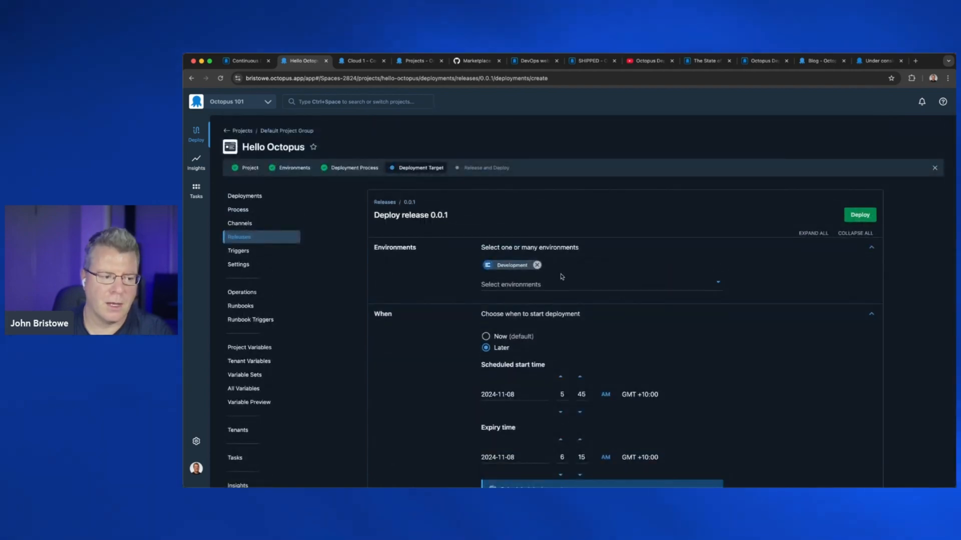
{"action": "left_click", "coordinate": [861, 219]}
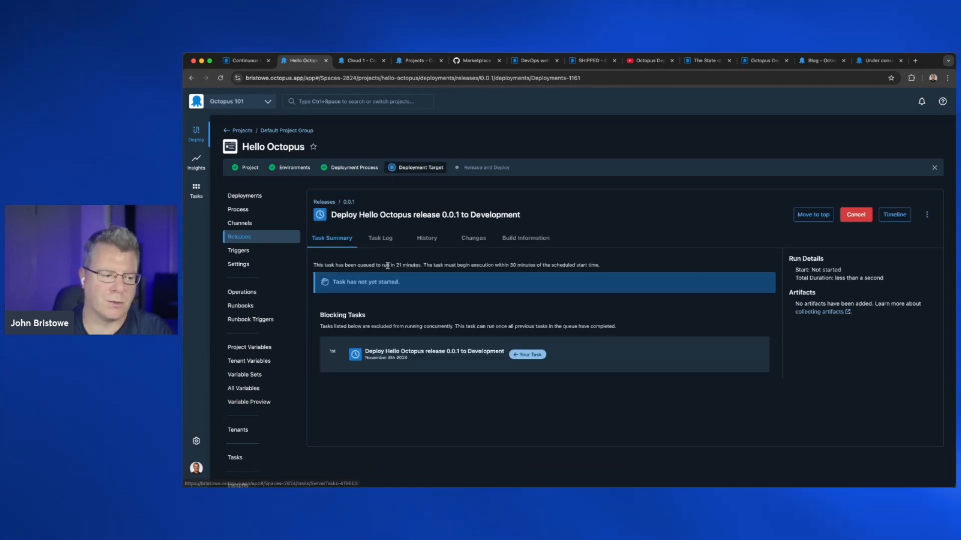
Review the queued deployment's verbose task log, history, changes, build information and task summary.
{"action": "left_click", "coordinate": [380, 239]}
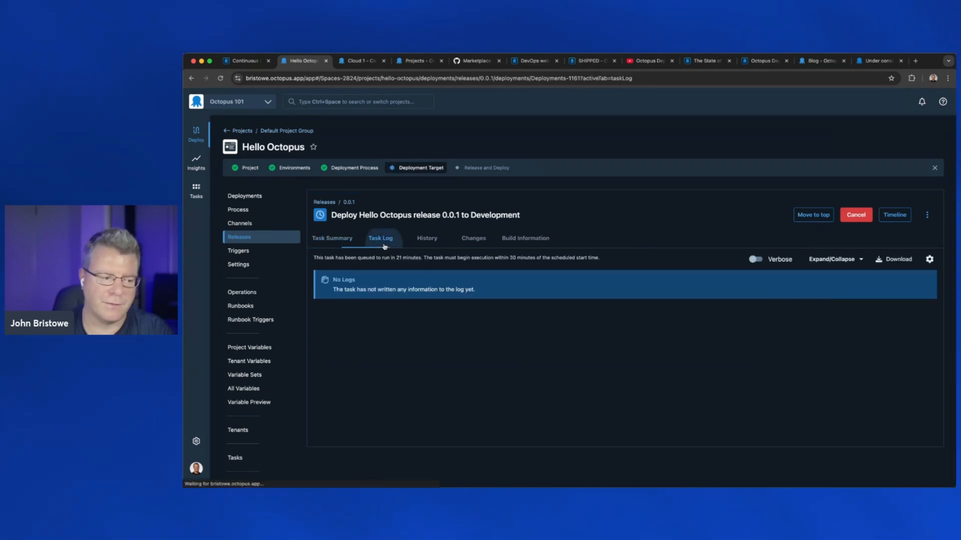
{"action": "left_click", "coordinate": [760, 262]}
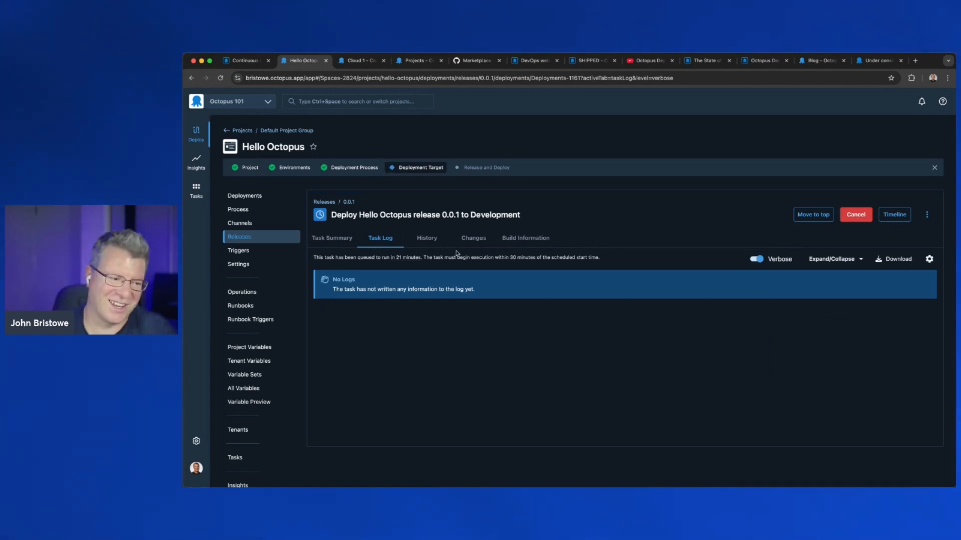
{"action": "left_click", "coordinate": [422, 240]}
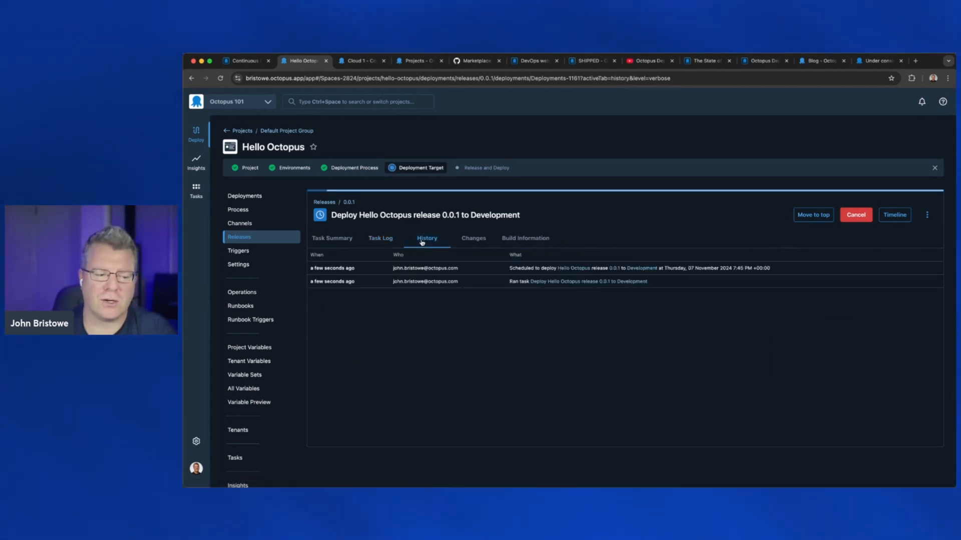
{"action": "left_click", "coordinate": [470, 242]}
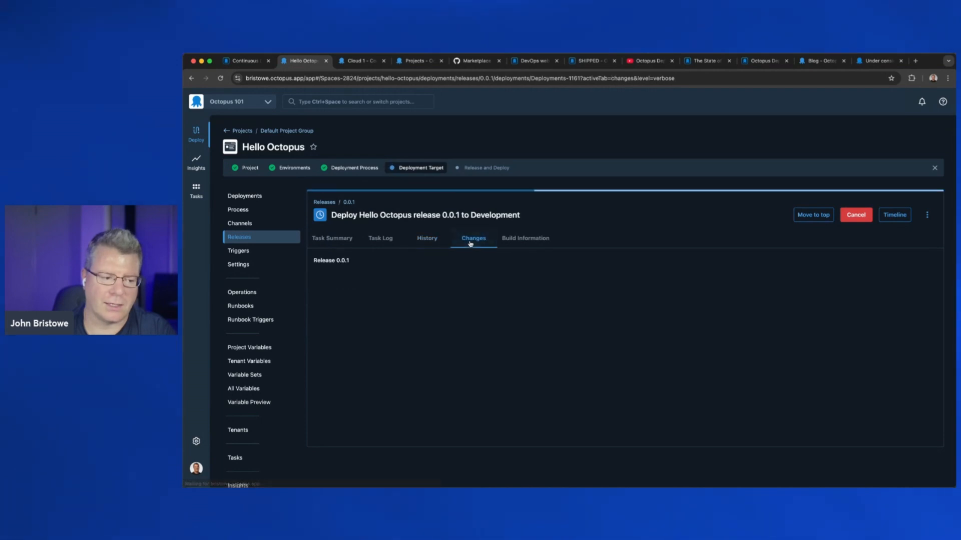
{"action": "left_click", "coordinate": [523, 243]}
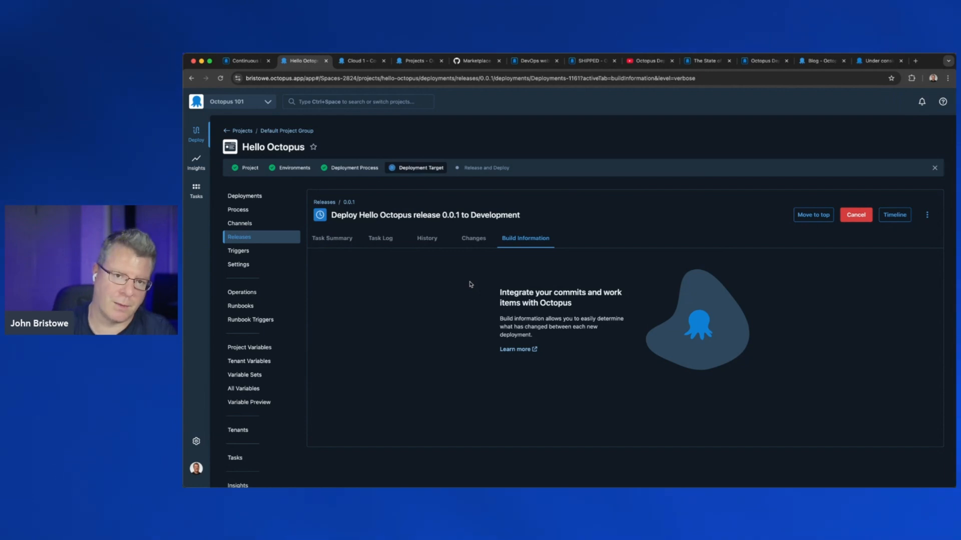
{"action": "scroll", "coordinate": [471, 284], "scroll_direction": "down", "scroll_amount": 1}
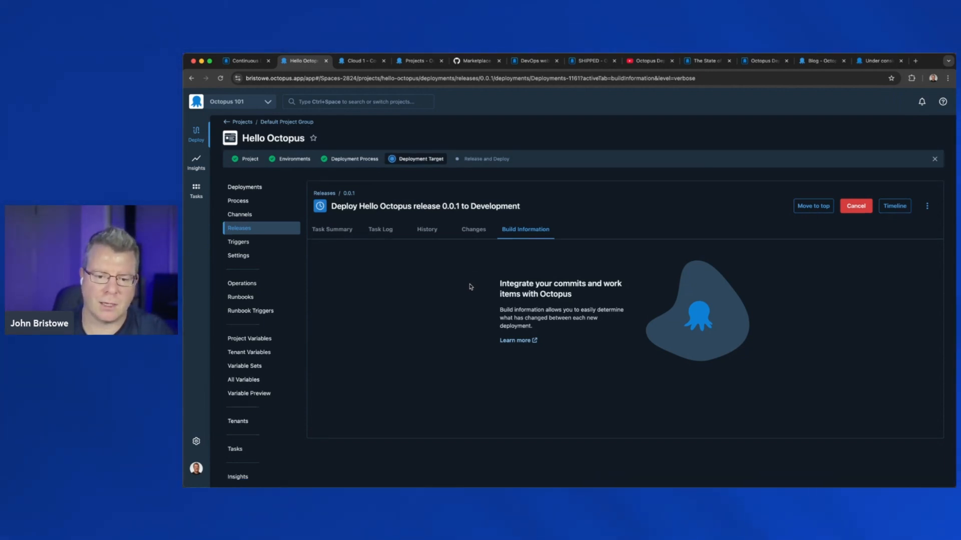
{"action": "left_click", "coordinate": [338, 233]}
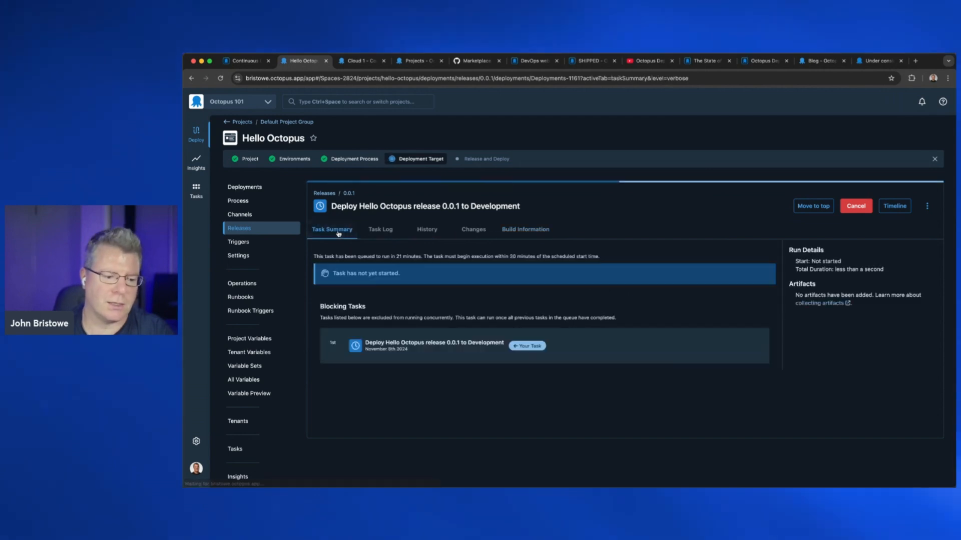
{"action": "left_click", "coordinate": [380, 231]}
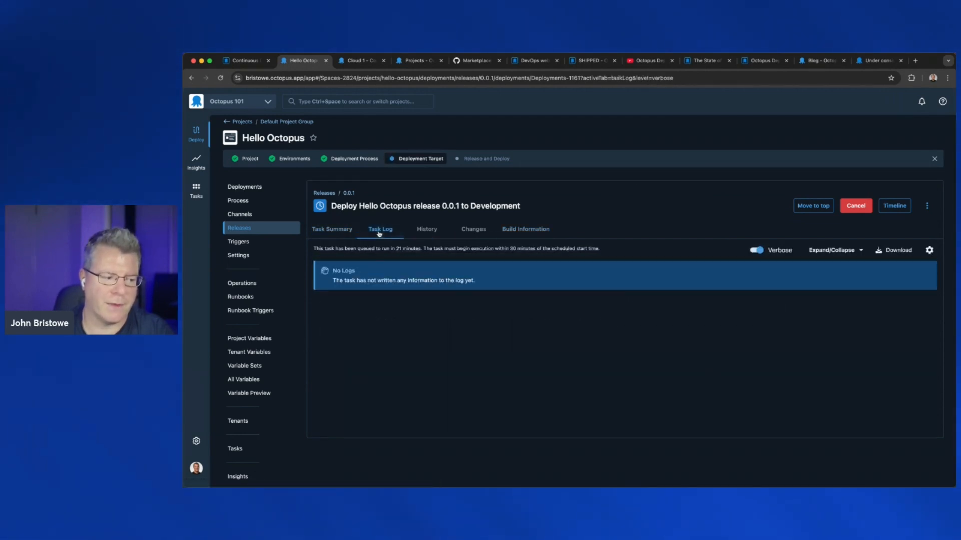
{"action": "left_click", "coordinate": [415, 232]}
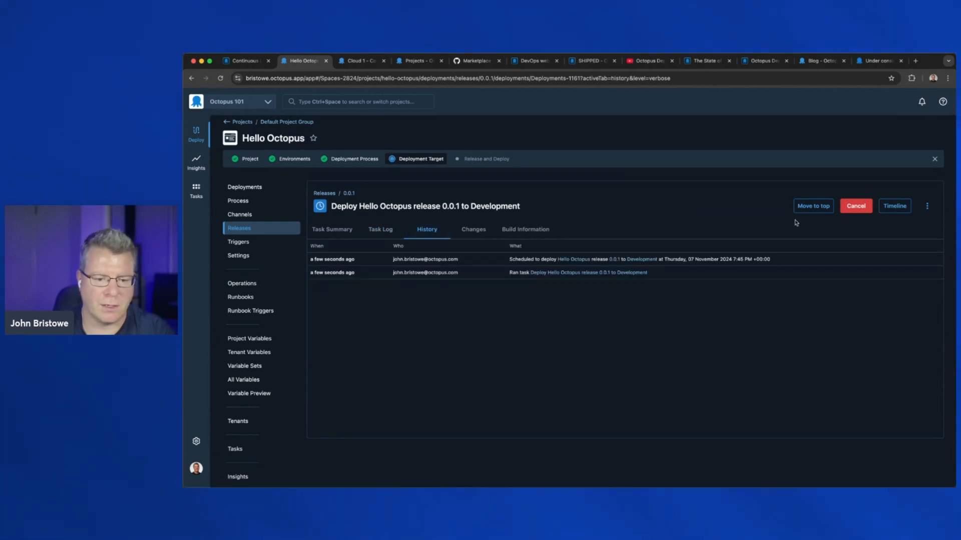
Cancel the queued deployment of release 0.0.1 and go back to the space's project list.
{"action": "left_click", "coordinate": [861, 207]}
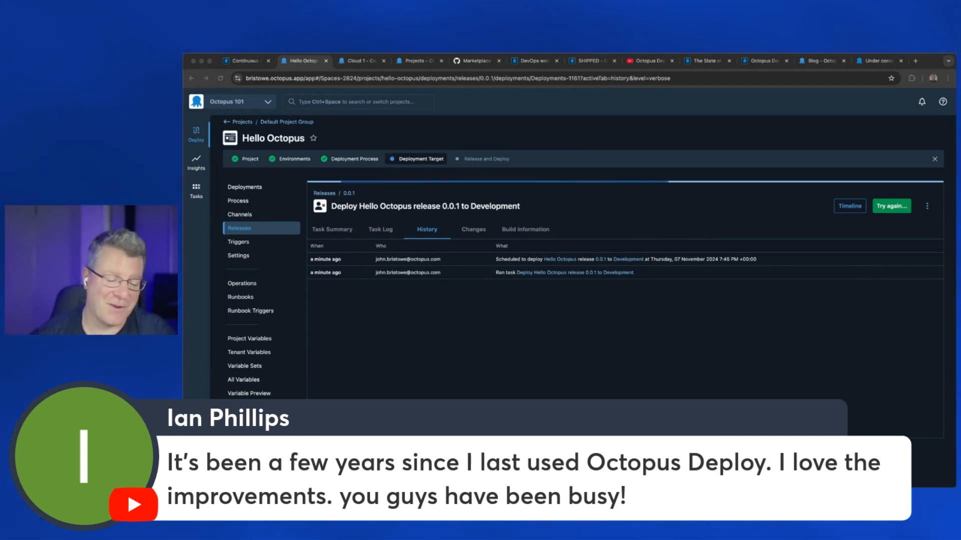
{"action": "left_click", "coordinate": [263, 205]}
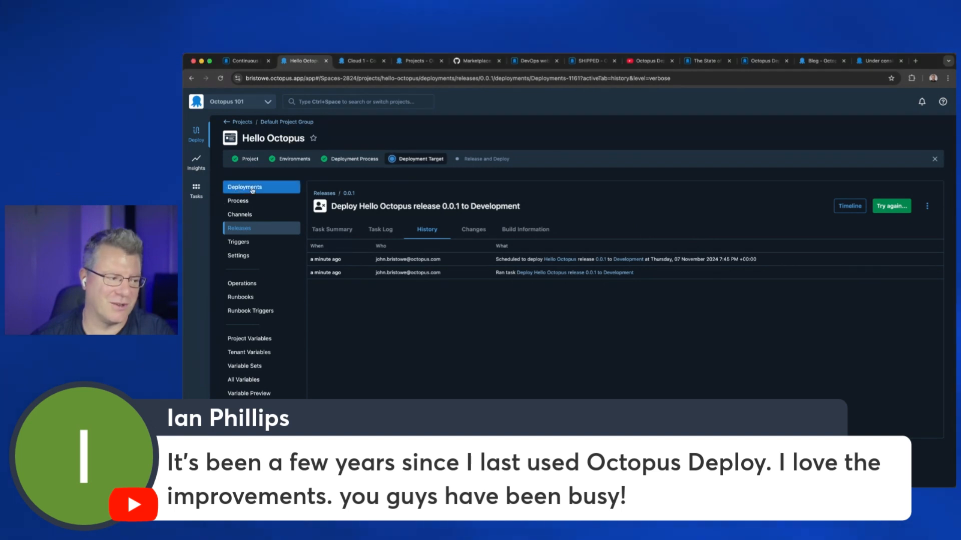
{"action": "left_click", "coordinate": [274, 122]}
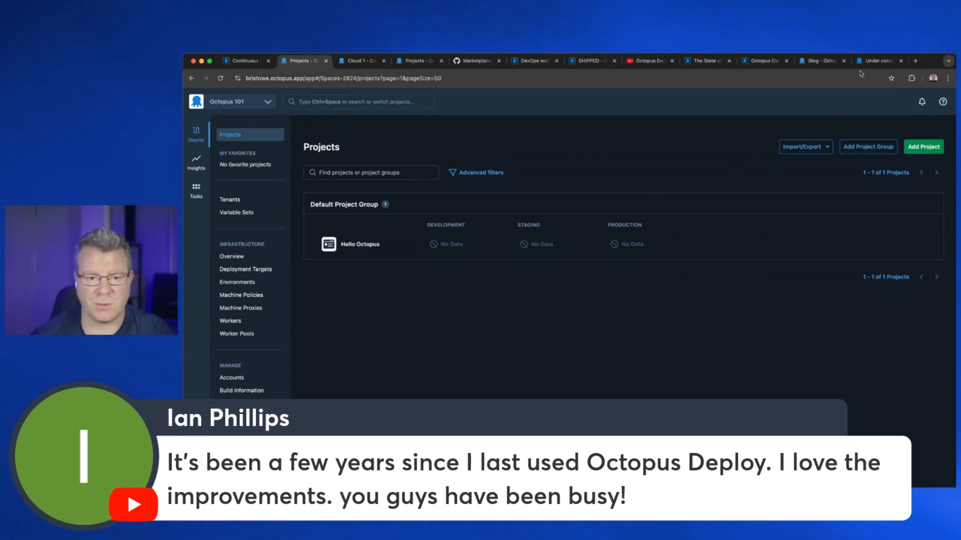
Switch to the Octopus Deploy Roadmap and look through its planned and released features.
{"action": "key", "text": "super+9"}
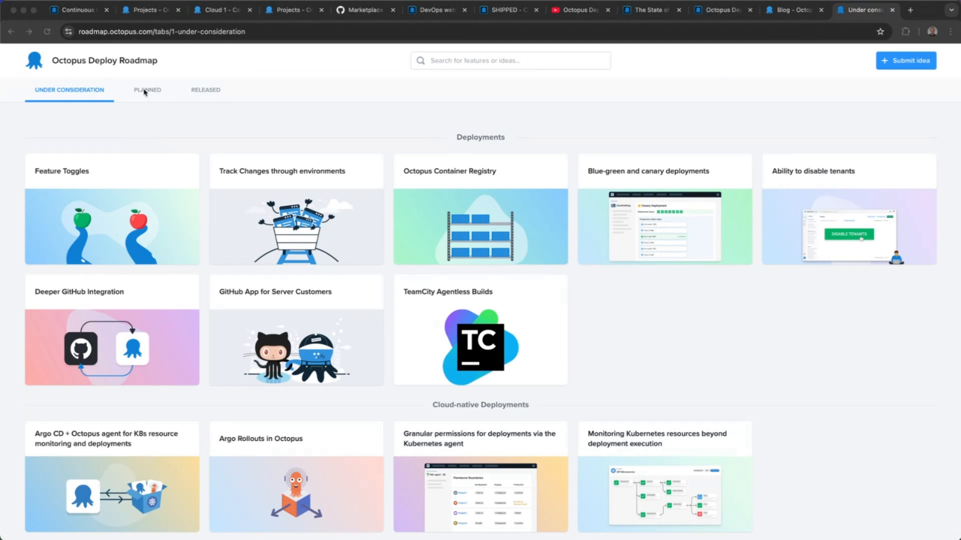
{"action": "left_click", "coordinate": [162, 103]}
{"action": "left_click", "coordinate": [150, 95]}
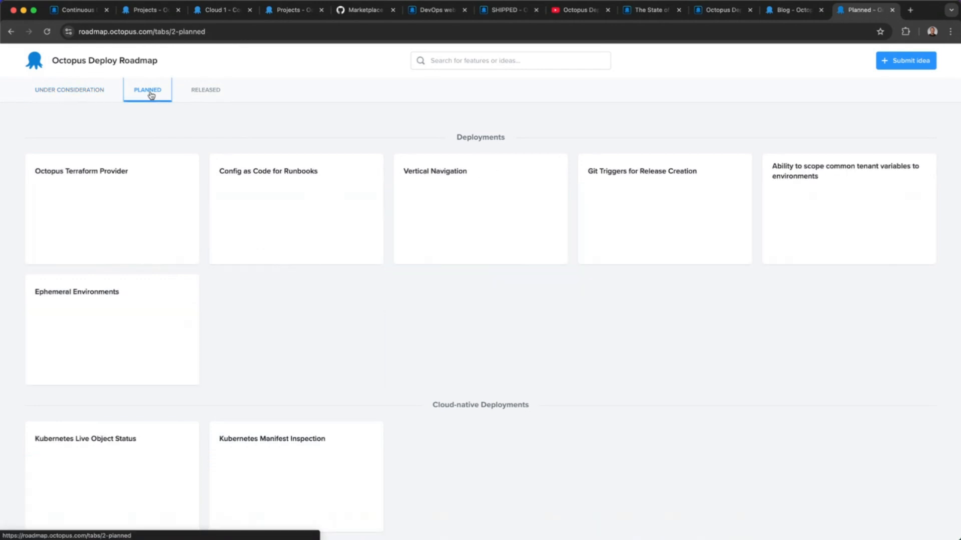
{"action": "left_click", "coordinate": [200, 94]}
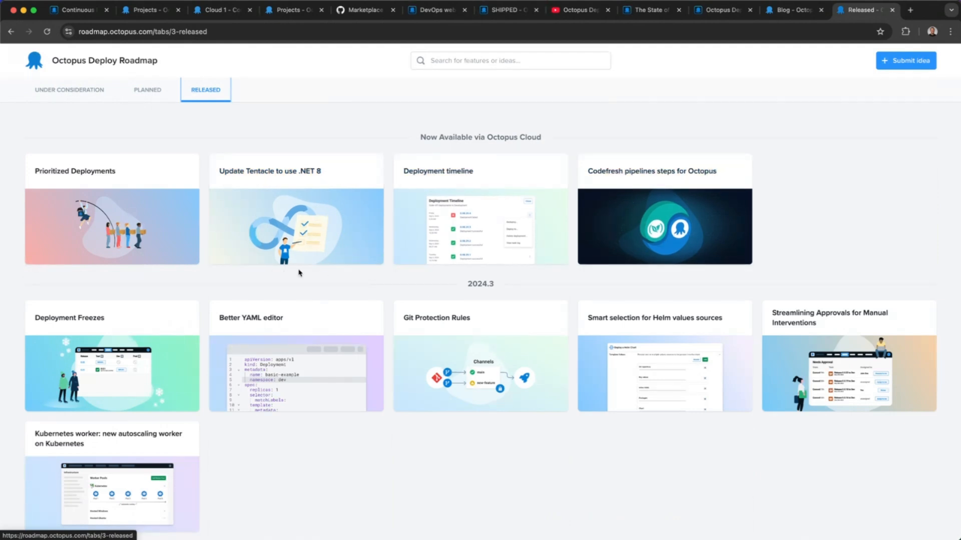
{"action": "scroll", "coordinate": [300, 273], "scroll_direction": "down", "scroll_amount": 8}
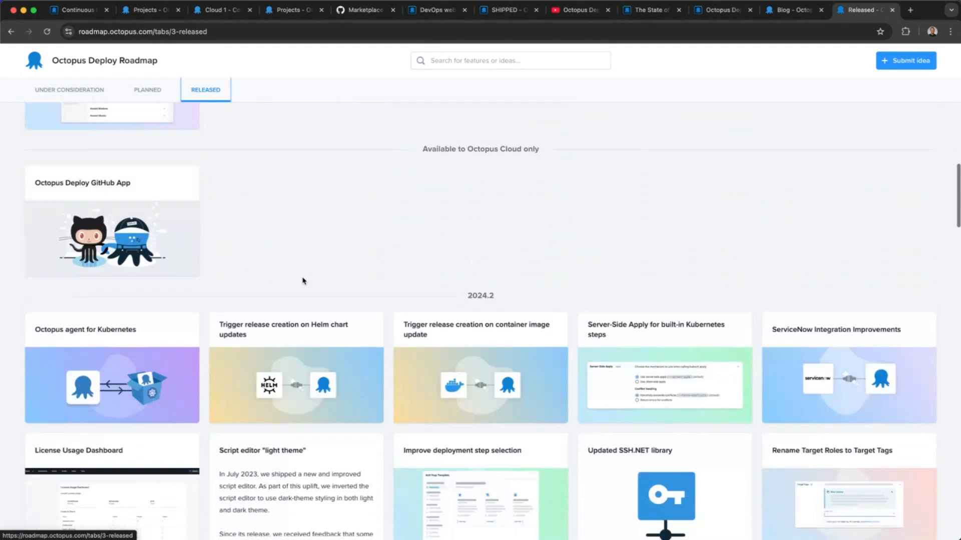
{"action": "scroll", "coordinate": [302, 281], "scroll_direction": "down", "scroll_amount": 14}
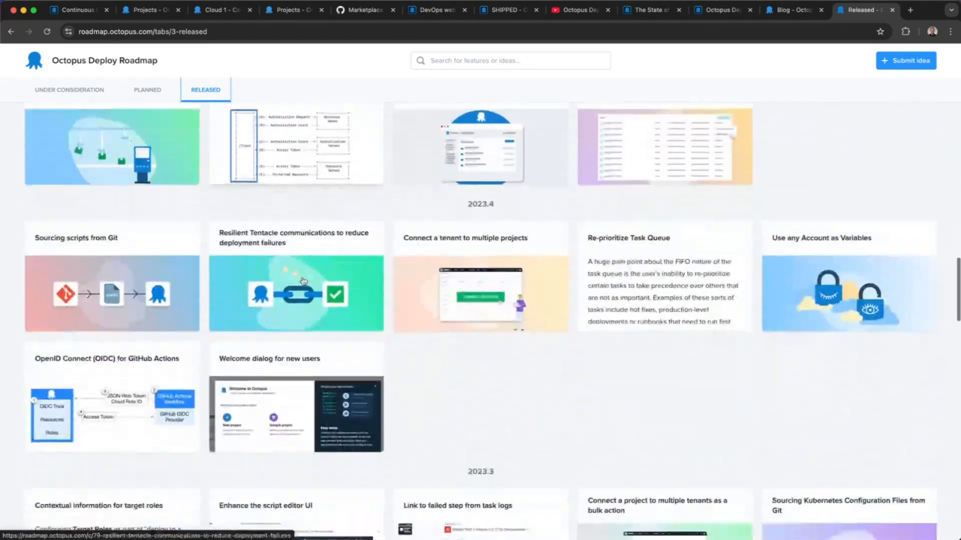
{"action": "scroll", "coordinate": [302, 280], "scroll_direction": "down", "scroll_amount": 6}
{"action": "scroll", "coordinate": [304, 281], "scroll_direction": "up", "scroll_amount": 18}
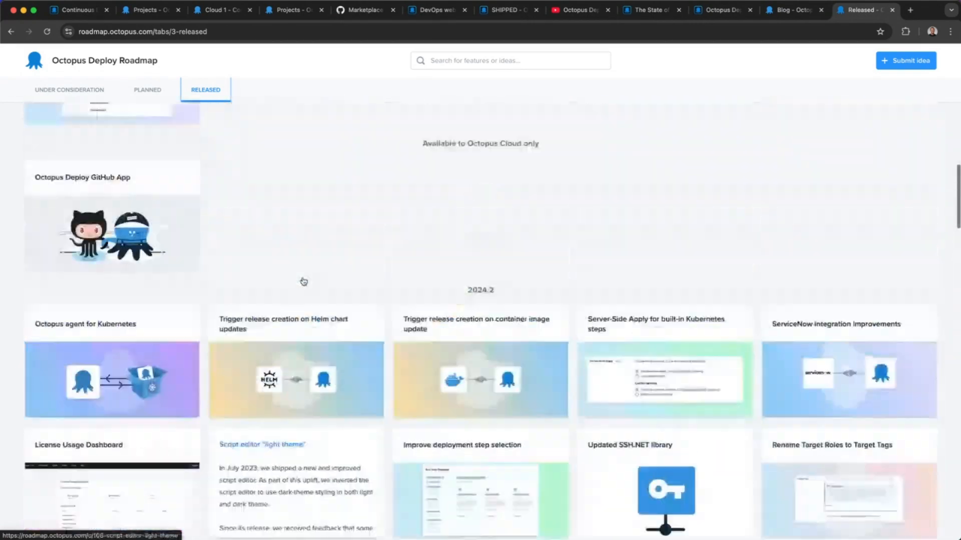
{"action": "scroll", "coordinate": [303, 280], "scroll_direction": "up", "scroll_amount": 8}
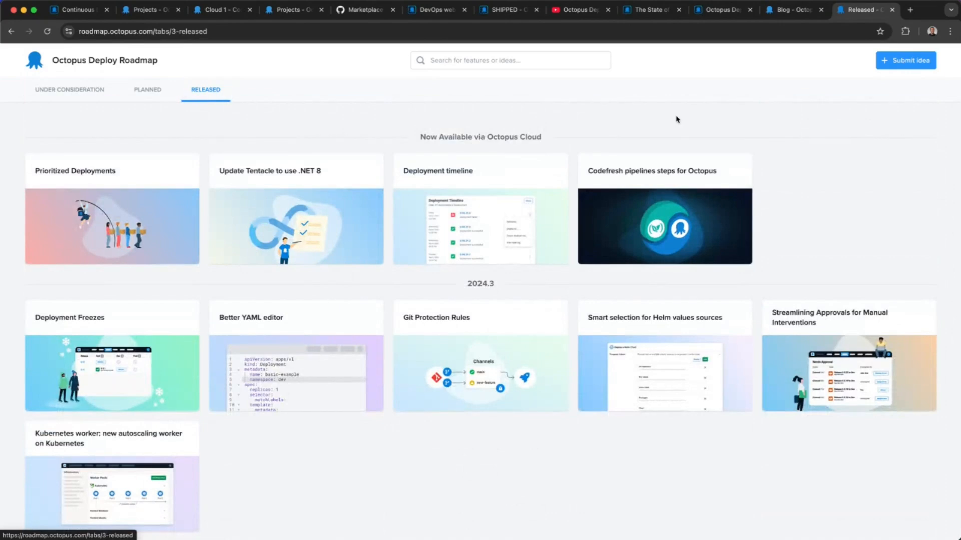
Look over the roadmap's new idea form and its importance ratings, and close it without submitting.
{"action": "left_click", "coordinate": [889, 61]}
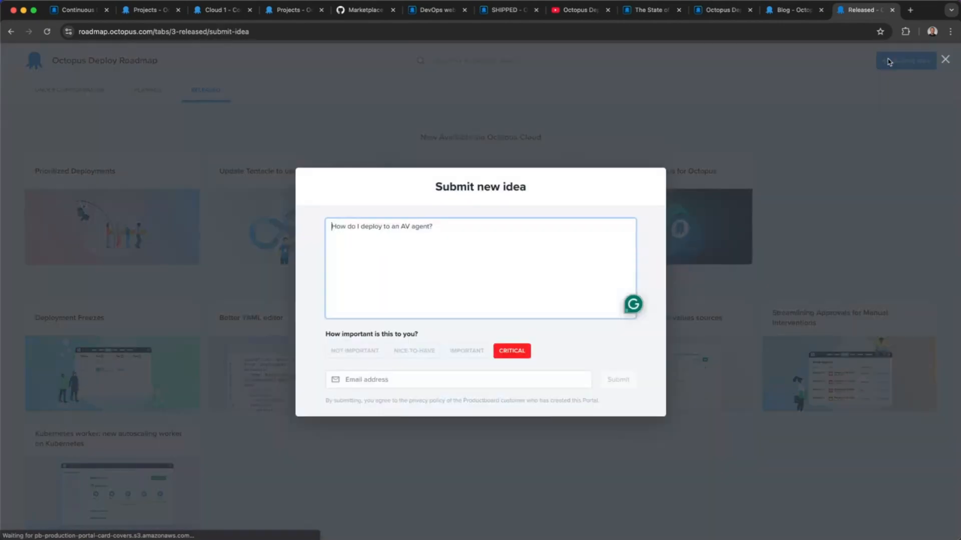
{"action": "left_click", "coordinate": [344, 352]}
{"action": "left_click", "coordinate": [414, 350]}
{"action": "left_click", "coordinate": [466, 351]}
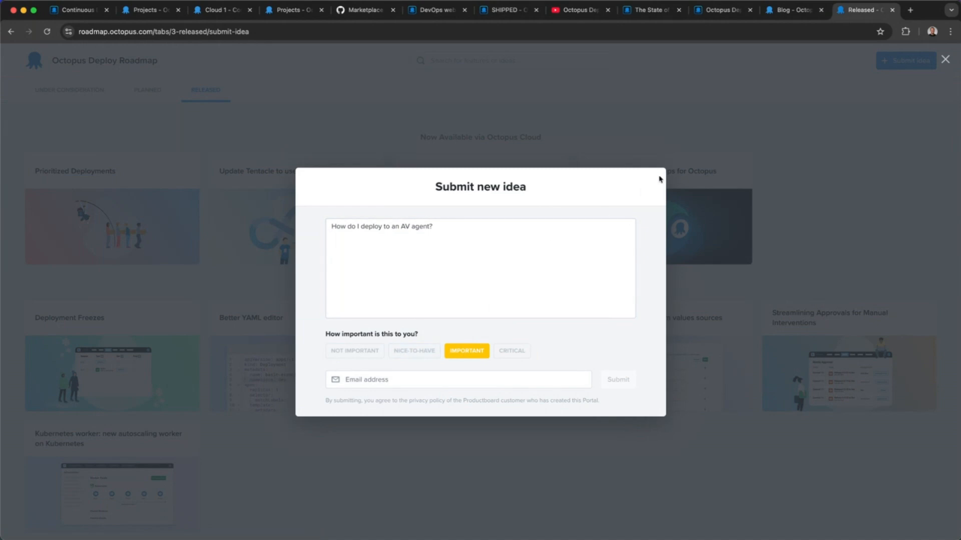
{"action": "left_click", "coordinate": [945, 60]}
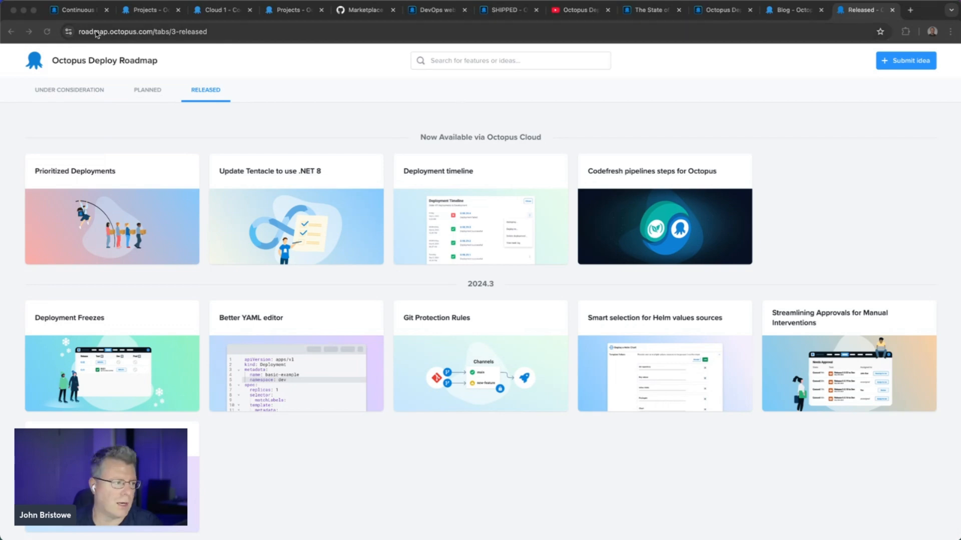
Return to the Octopus 101 space and replace the Cloud 1 target page with the project list.
{"action": "left_click", "coordinate": [147, 10]}
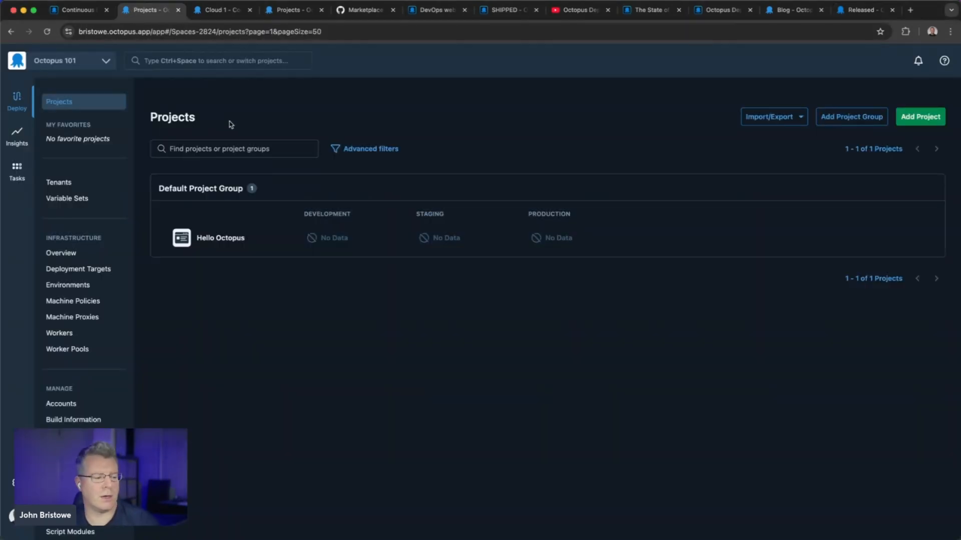
{"action": "left_click", "coordinate": [220, 12]}
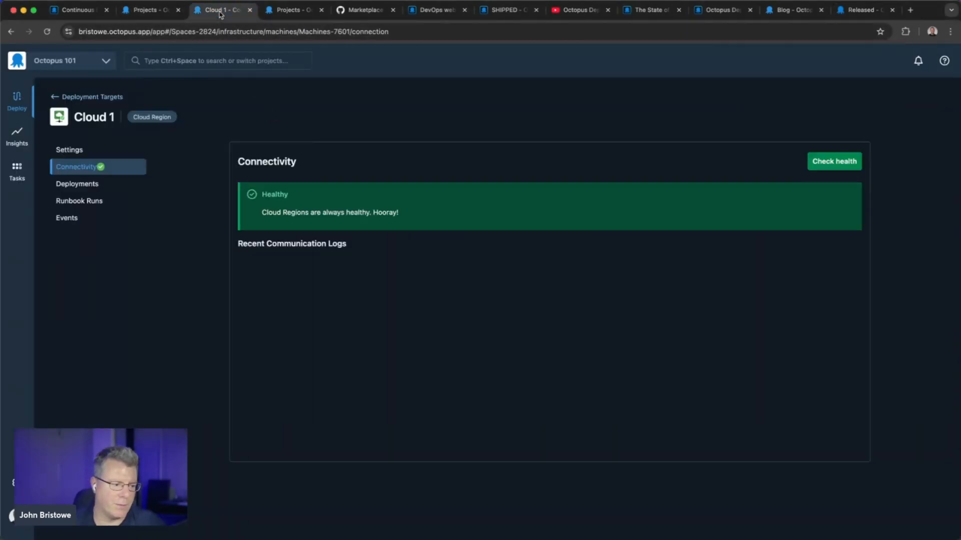
{"action": "left_click", "coordinate": [59, 101]}
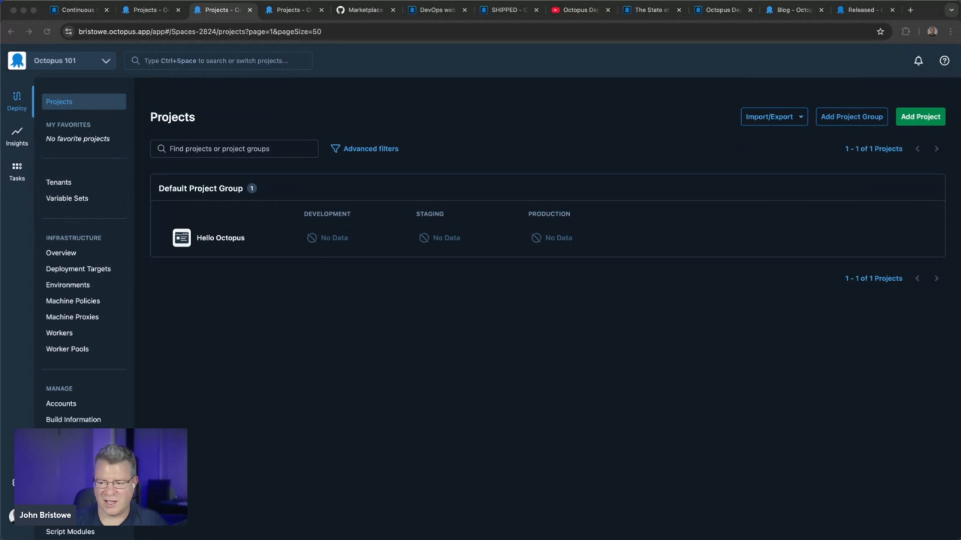
{"action": "key", "text": "super+Tab"}
{"action": "key", "text": "super+shift+Return"}
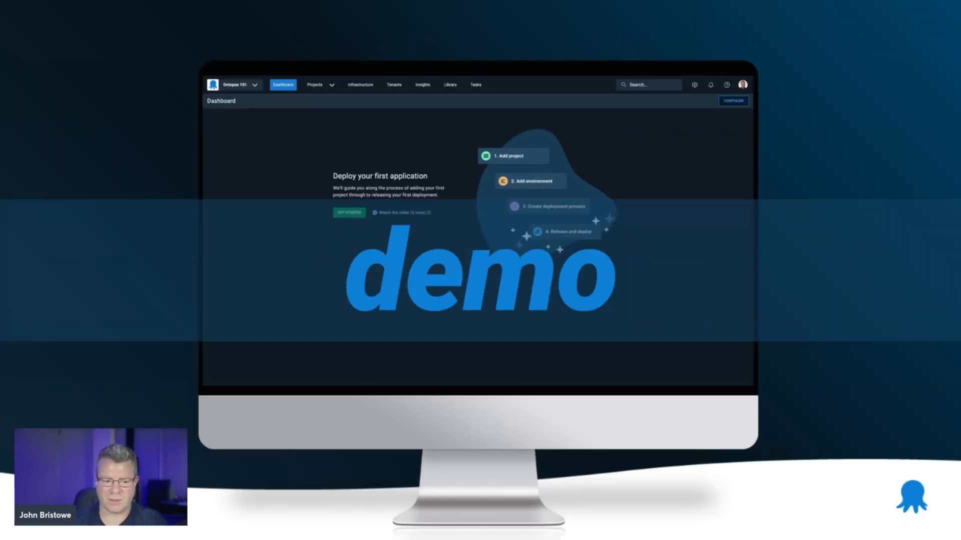
{"action": "key", "text": "Right"}
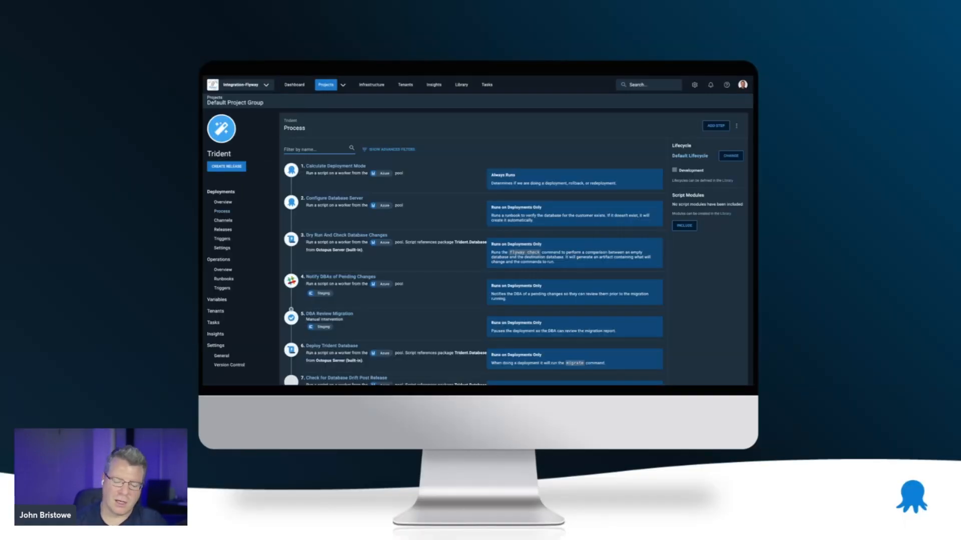